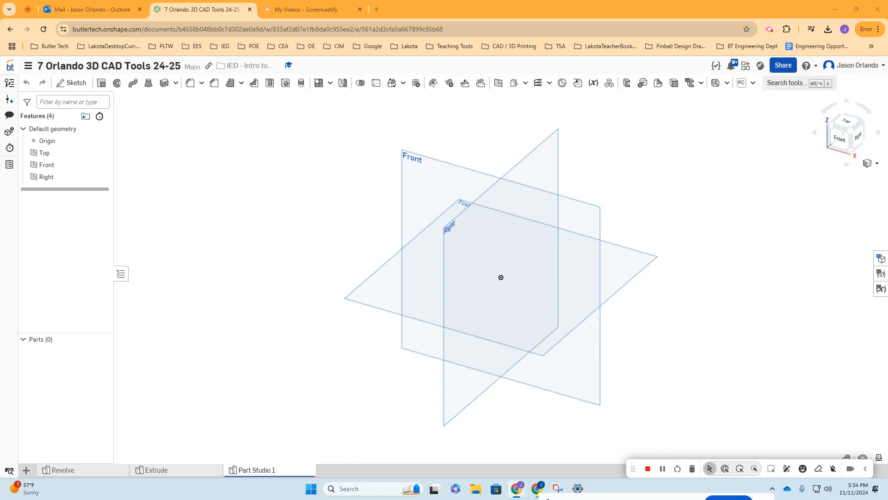
Rename the Part Studio 1 tab as Loft
right_click(248, 469)
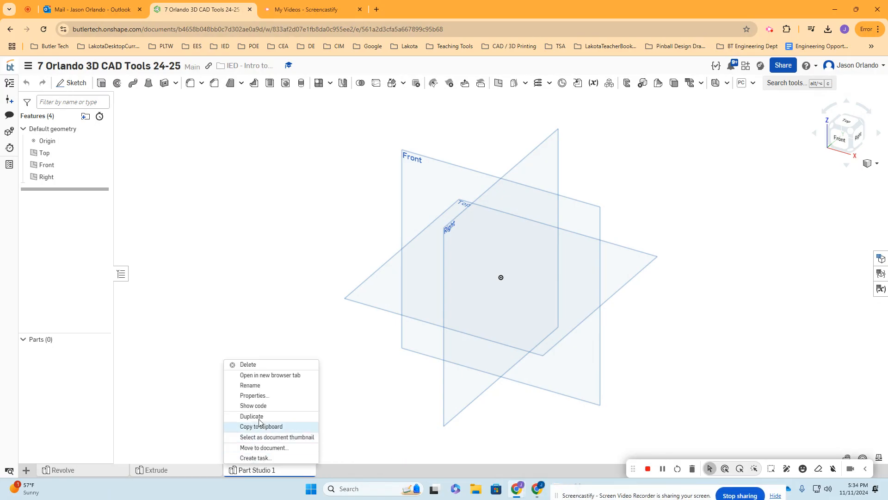
left_click(264, 387)
type("Loft")
key("Return")
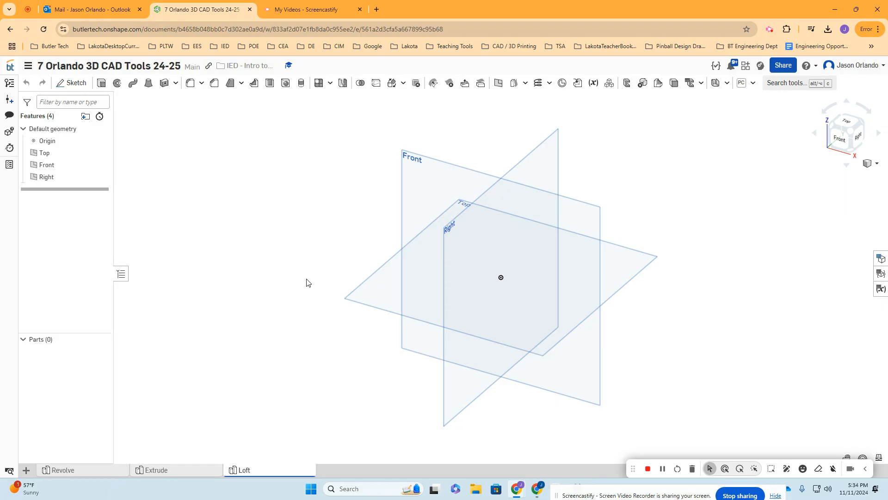
Hide the Top and Right default planes so that only the Front plane is displayed
middle_click_drag(347, 265, 290, 286)
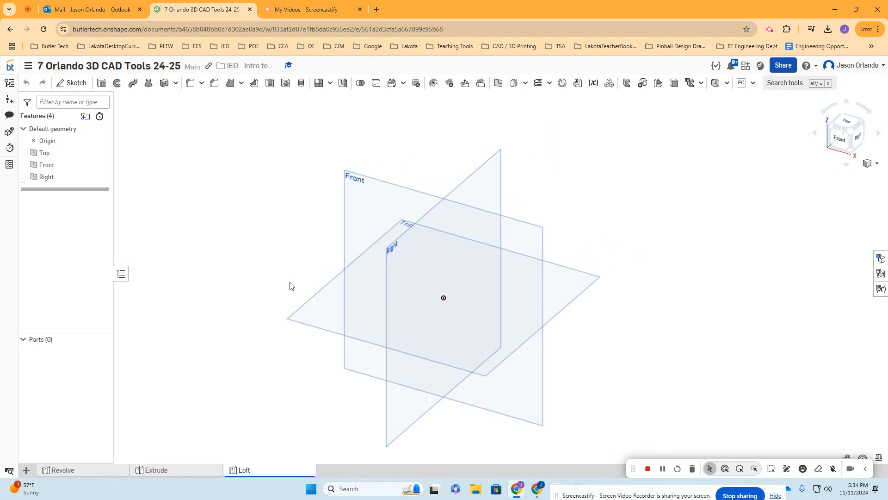
left_click(101, 152)
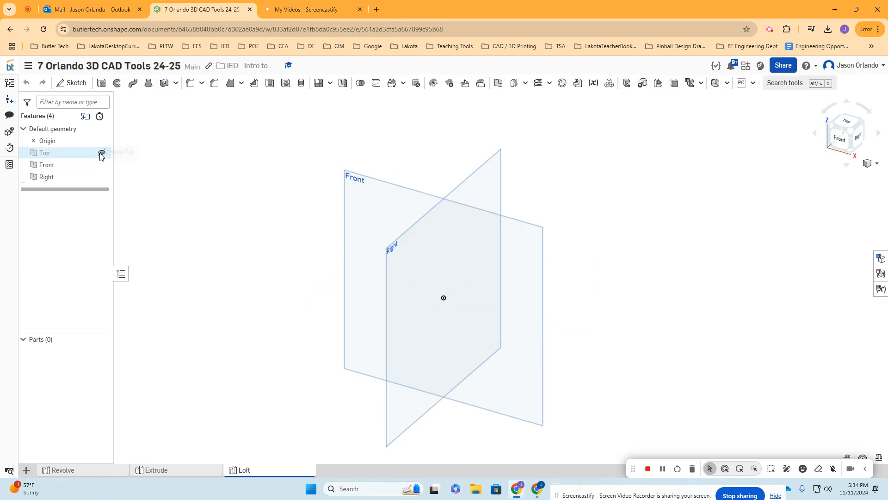
left_click(101, 177)
mouse_move(311, 203)
right_mouse_down()
mouse_move(269, 206)
mouse_move(299, 200)
right_mouse_up()
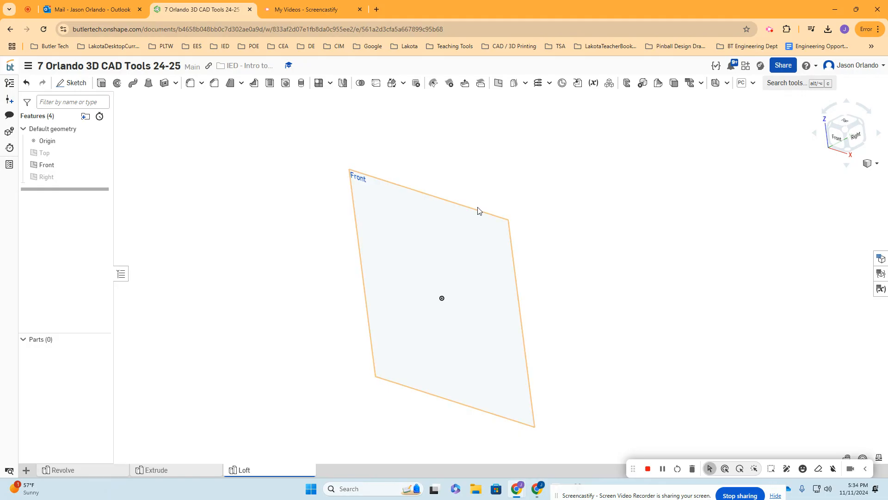
Create an Offset plane about 4.56 in in front of the Front plane
left_click(498, 83)
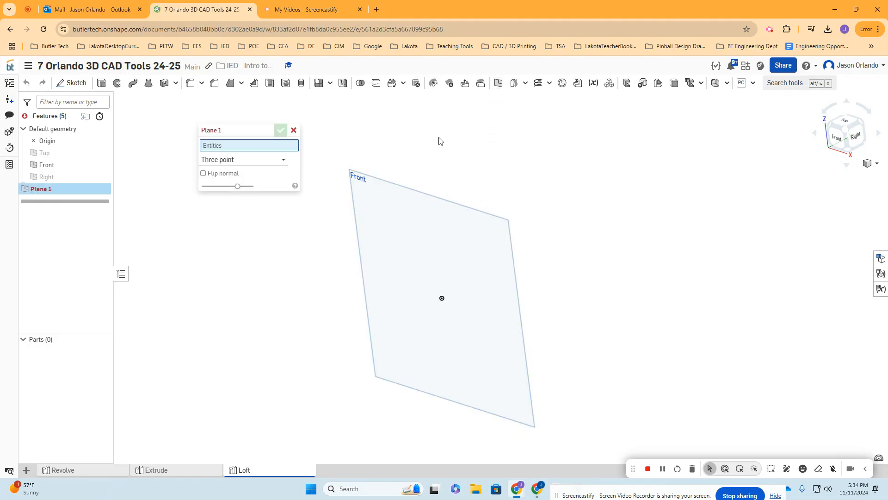
left_click(259, 159)
left_click(230, 176)
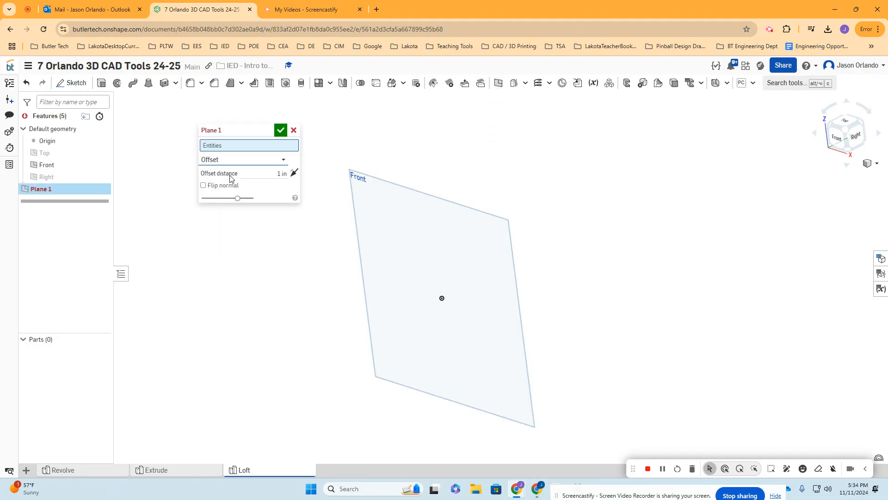
left_click(371, 179)
scroll(371, 179, "up", 2)
middle_click_drag(381, 186, 519, 155)
scroll(519, 159, "up", 1)
left_click_drag(526, 234, 351, 239)
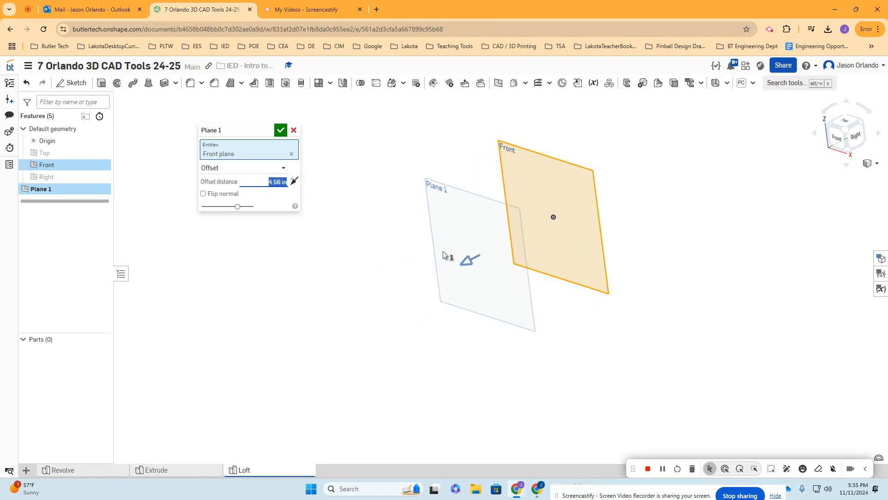
left_click(281, 130)
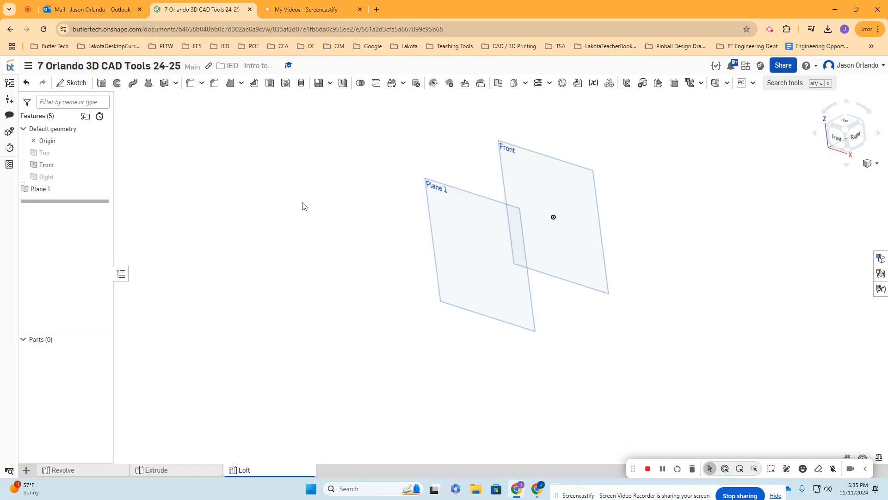
Sketch a corner rectangle on Plane 1, starting at the origin and extending up and to the right, and finish the sketch
key("shift+1")
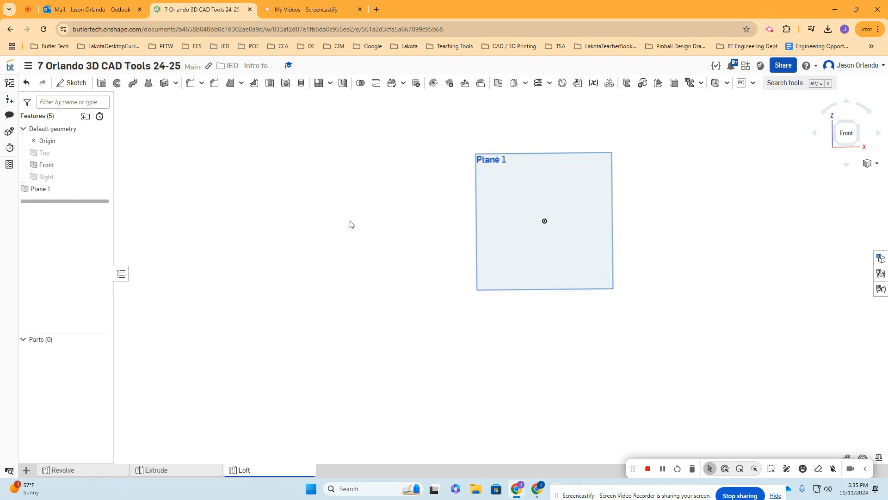
left_click(847, 140)
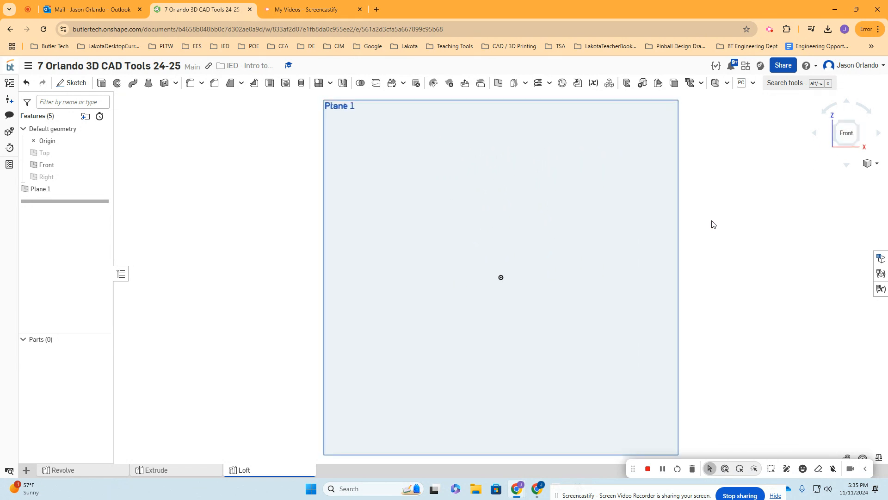
scroll(648, 249, "down", 2)
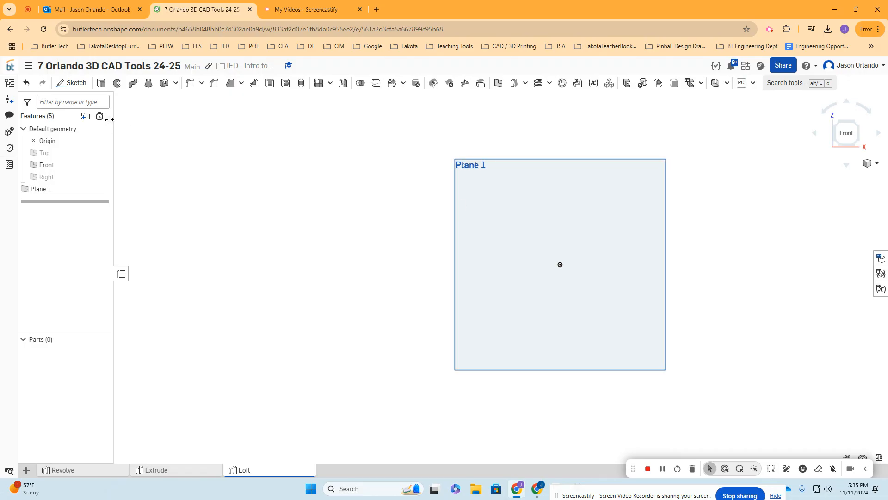
right_click_drag(431, 130, 405, 141)
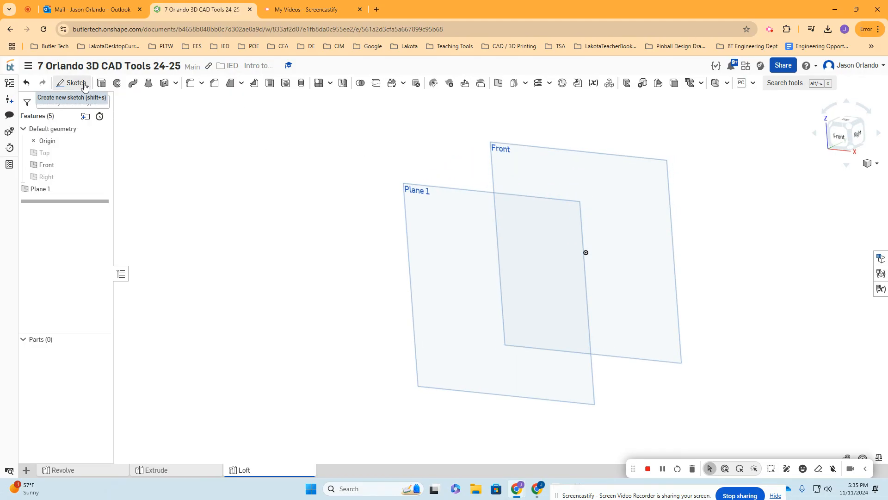
left_click(84, 87)
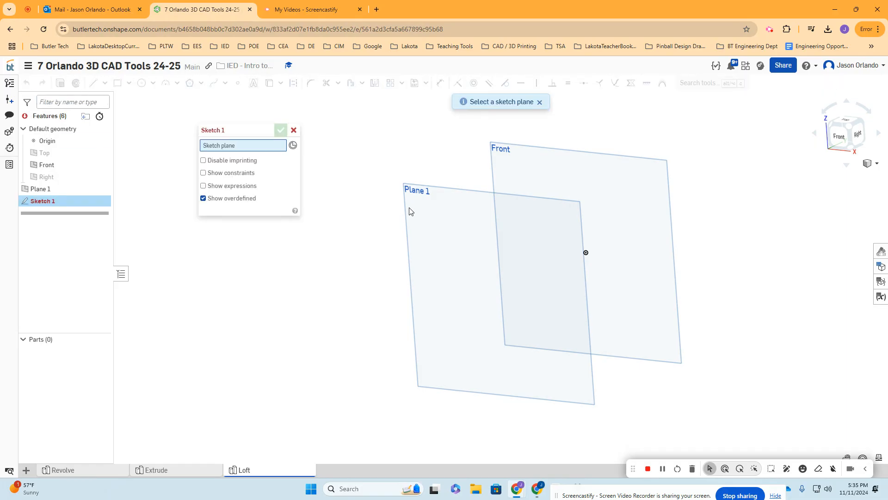
left_click(440, 189)
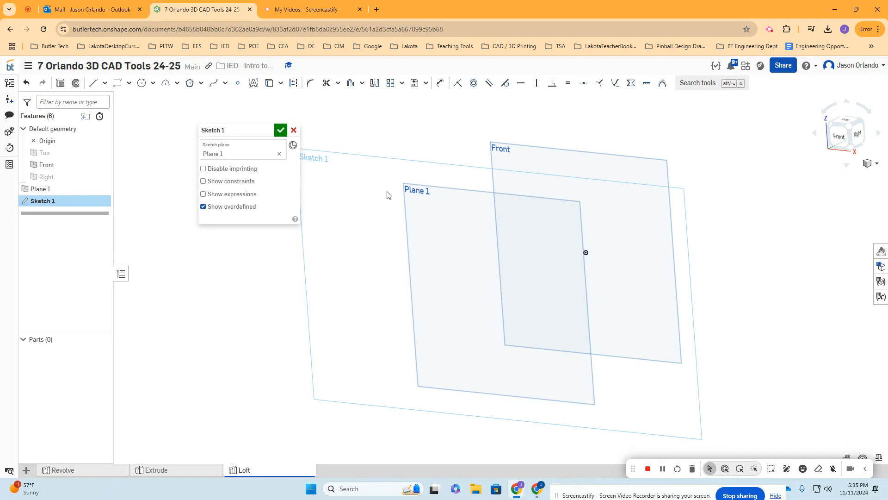
key("n")
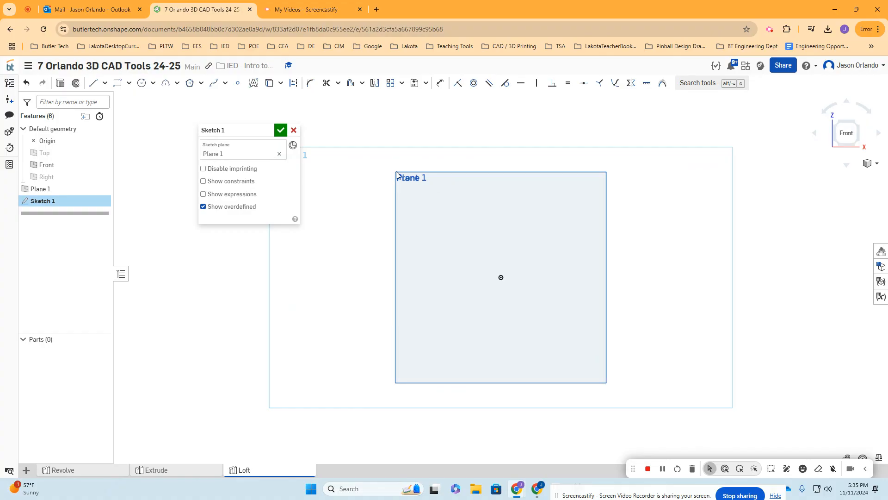
left_click(119, 83)
left_click(501, 277)
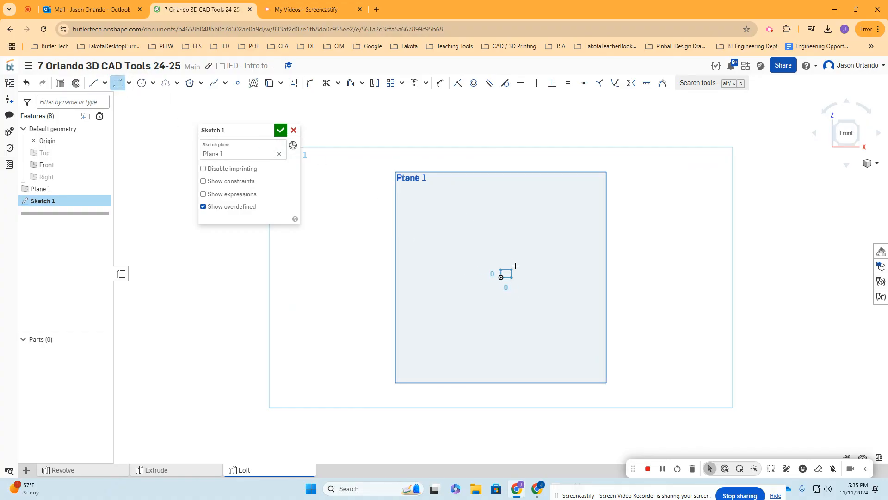
left_click(581, 228)
left_click(280, 130)
Sketch a circle about 2.2 in in diameter on the Front plane, centred roughly behind the rectangle, and finish the sketch
mouse_move(672, 207)
right_mouse_down()
mouse_move(680, 208)
mouse_move(648, 208)
mouse_move(653, 224)
mouse_move(602, 239)
mouse_move(640, 258)
mouse_move(643, 269)
right_mouse_up()
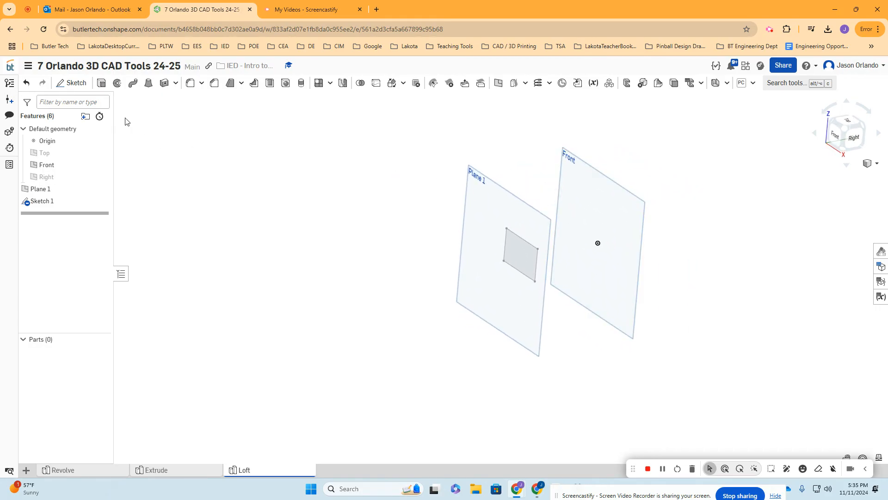
left_click(77, 86)
scroll(596, 139, "up", 2)
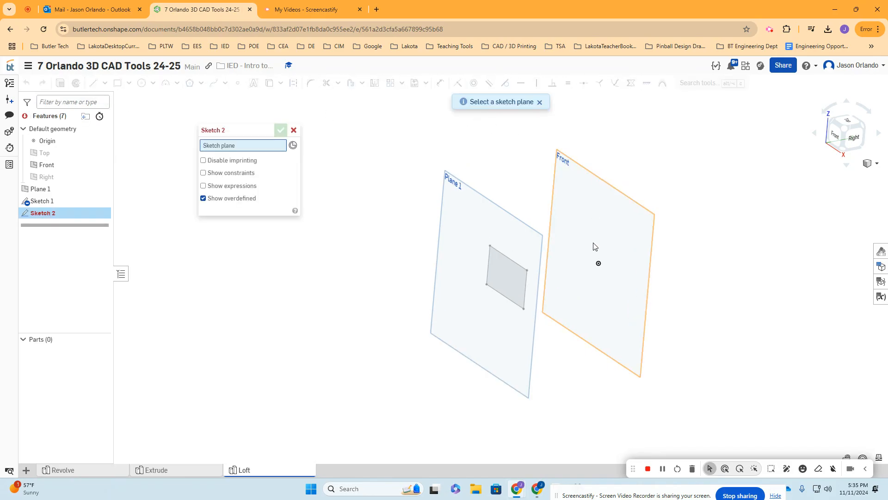
left_click(614, 190)
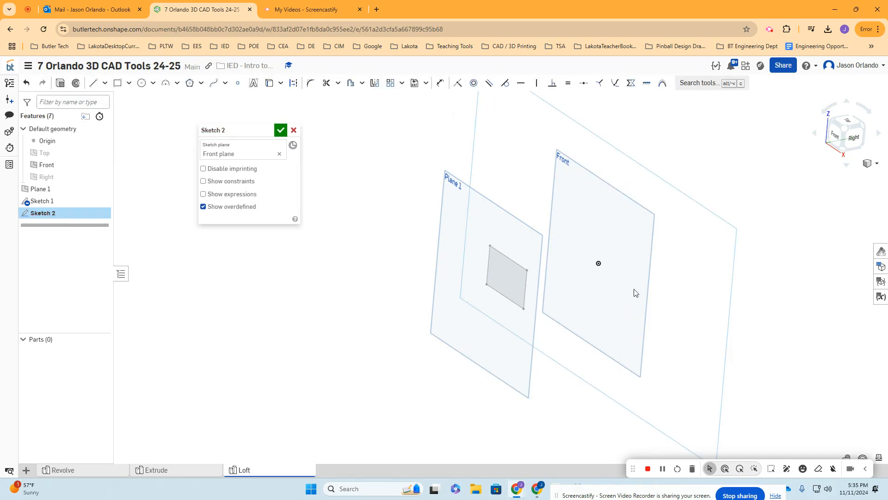
left_click(838, 145)
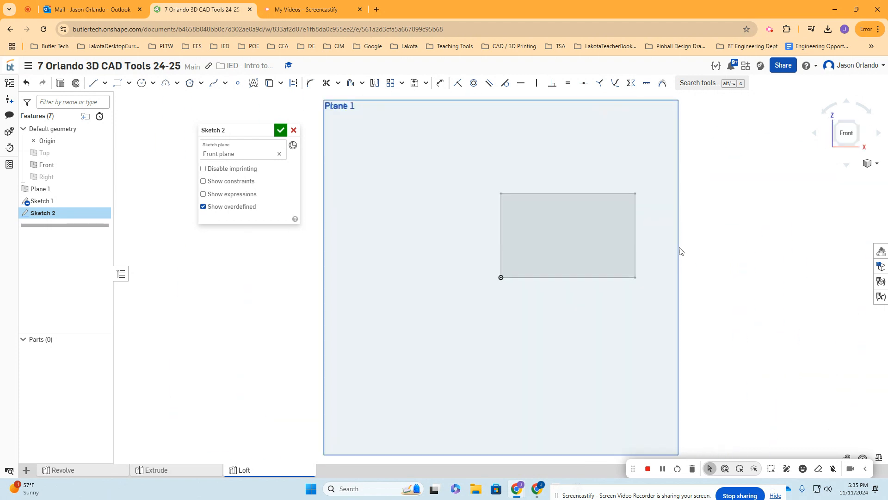
scroll(701, 207, "down", 1)
middle_click_drag(691, 237, 647, 267)
left_click(142, 83)
scroll(512, 240, "up", 2)
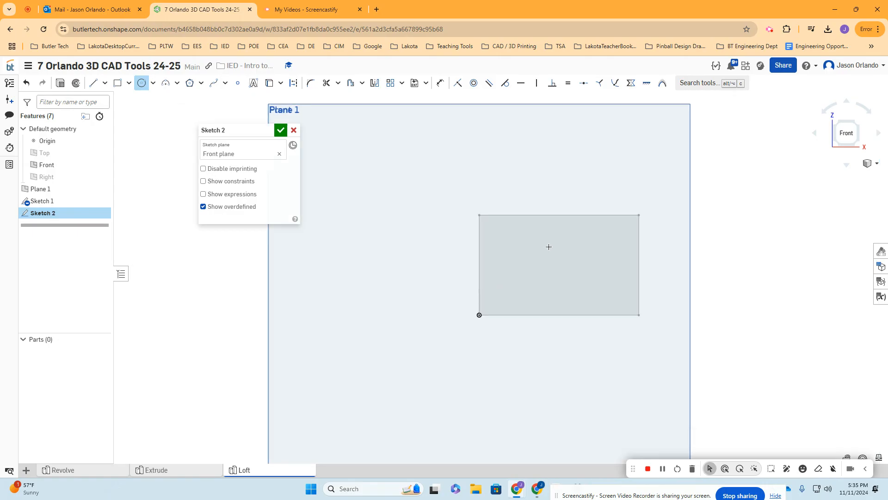
left_click(562, 263)
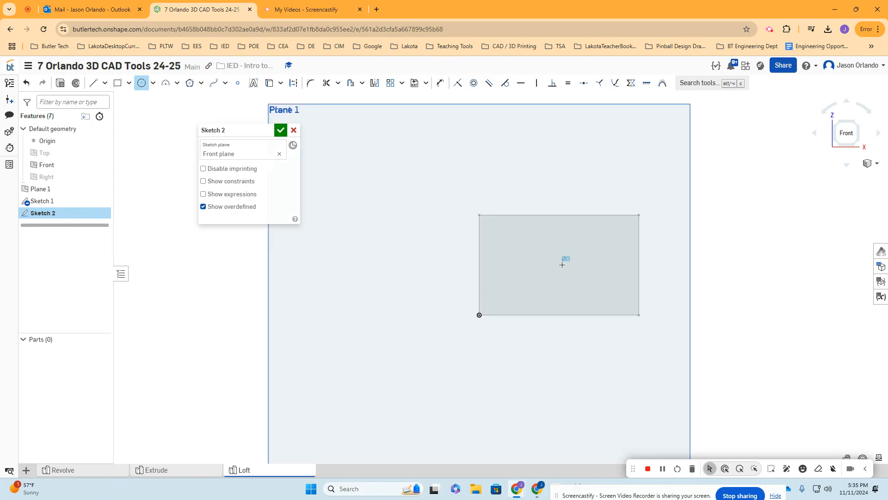
left_click(577, 332)
scroll(577, 331, "down", 3)
left_click(281, 130)
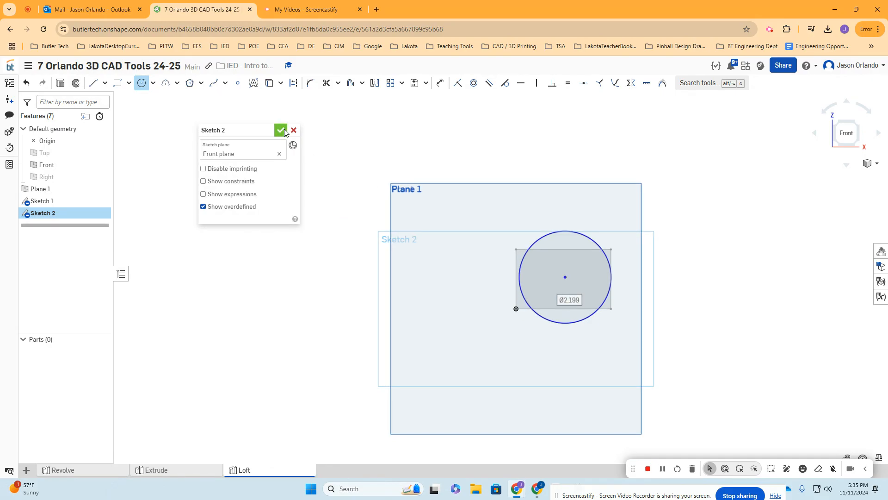
Examine the spacing and alignment of the rectangle and circle profiles from the front and at an angle
scroll(598, 196, "down", 2)
mouse_move(598, 195)
right_mouse_down()
mouse_move(668, 204)
mouse_move(637, 222)
mouse_move(634, 248)
mouse_move(840, 135)
right_mouse_up()
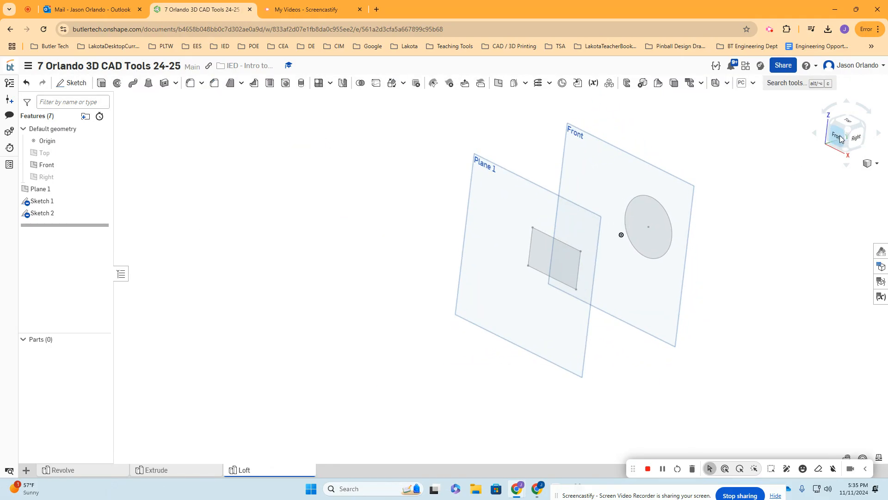
left_click(840, 135)
scroll(759, 185, "up", 2)
right_click_drag(759, 185, 605, 241)
scroll(739, 197, "down", 5)
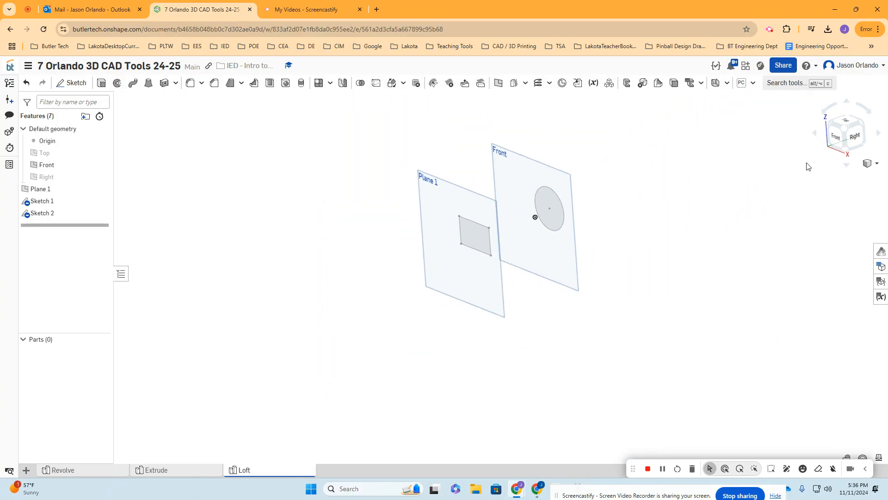
left_click(845, 132)
scroll(726, 199, "down", 1)
mouse_move(727, 199)
middle_mouse_down()
mouse_move(650, 186)
mouse_move(631, 196)
middle_mouse_up()
scroll(650, 186, "down", 1)
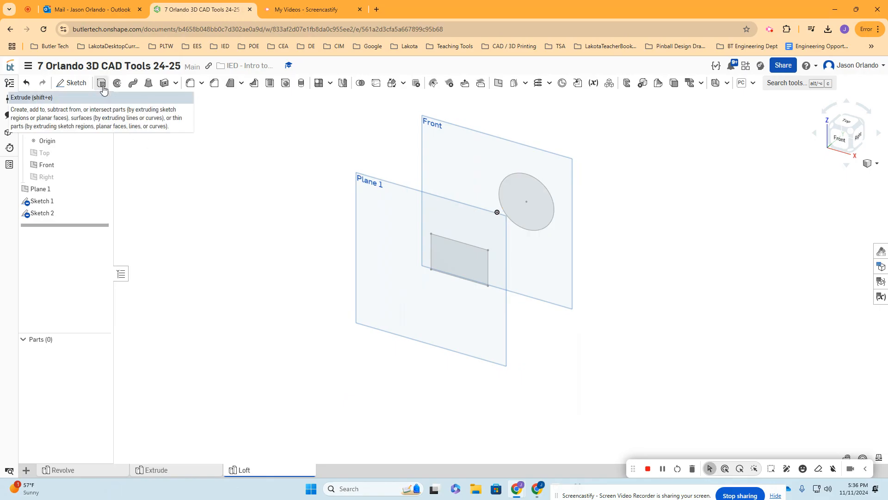
Loft a new solid from the rectangle on Plane 1 to the circle on the Front plane
left_click(148, 84)
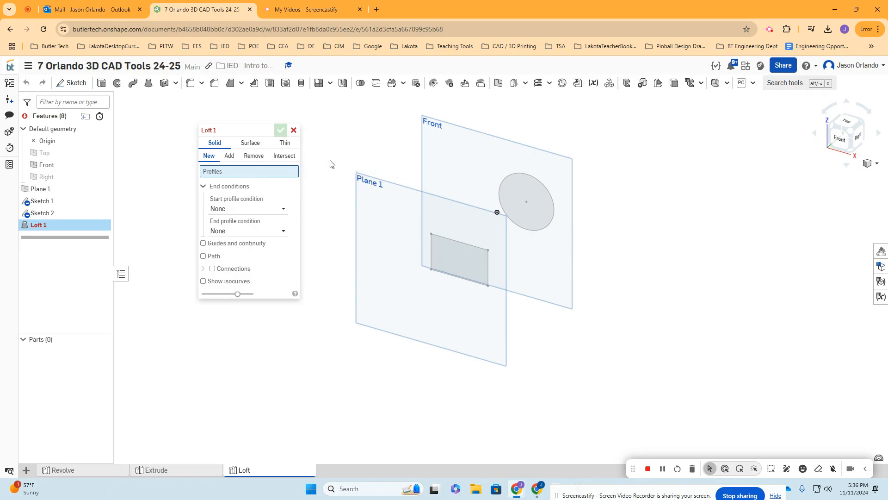
left_click(481, 276)
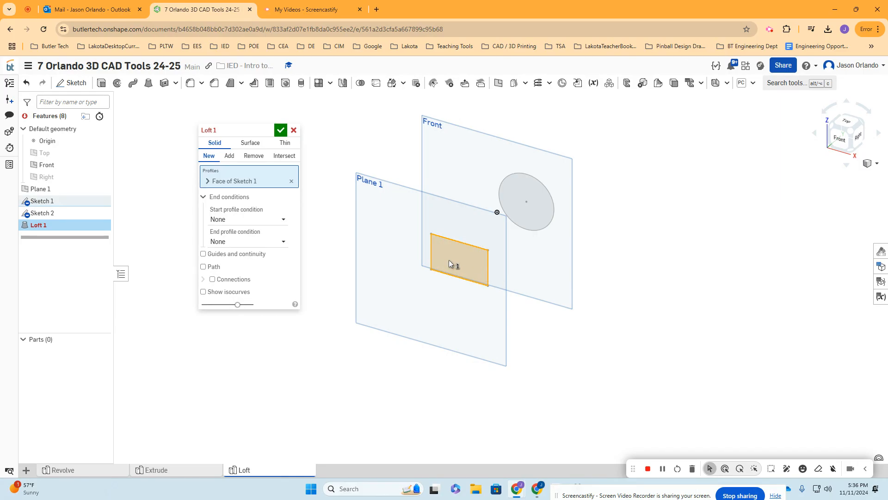
left_click(521, 212)
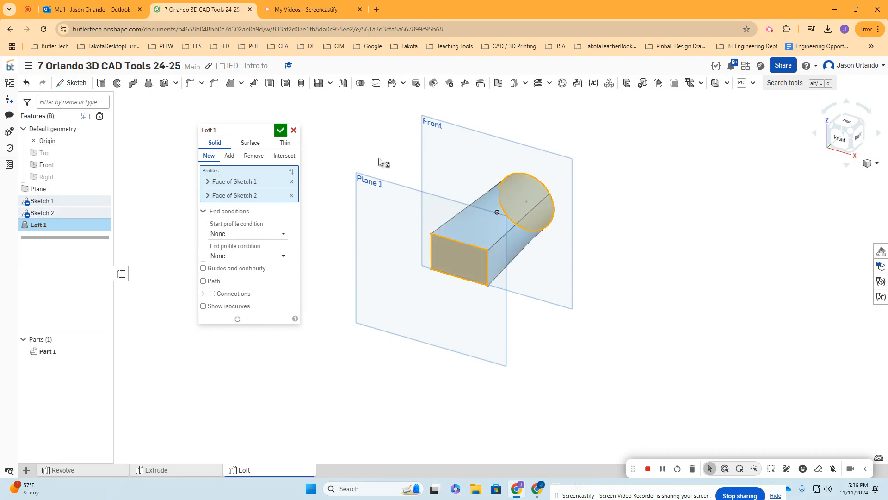
left_click(282, 133)
Display the lofted part shaded without edges and check its rectangle-to-circle surface transition up close
mouse_move(668, 236)
right_mouse_down()
mouse_move(659, 220)
mouse_move(595, 216)
mouse_move(698, 234)
mouse_move(662, 238)
mouse_move(671, 243)
right_mouse_up()
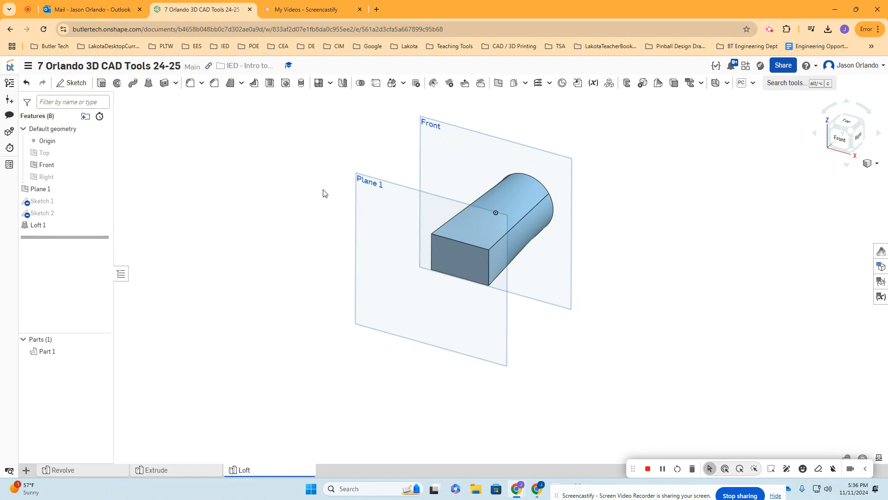
middle_click_drag(325, 191, 258, 209)
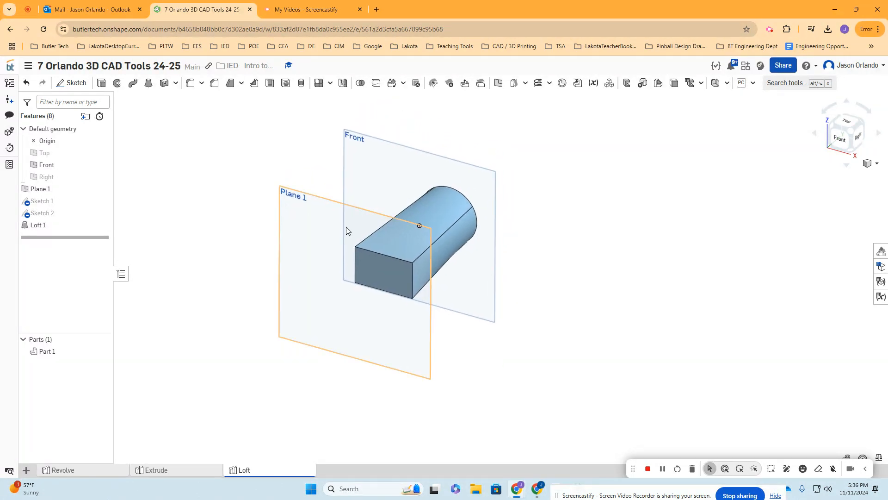
scroll(412, 263, "down", 8)
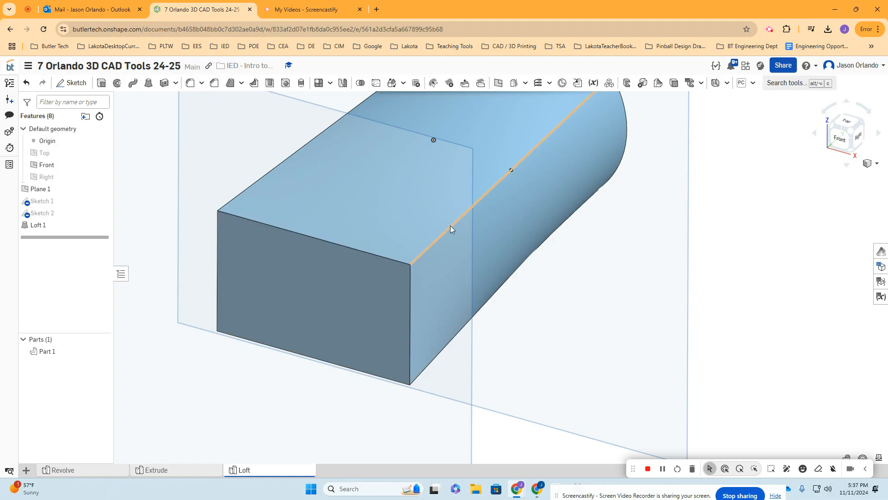
scroll(451, 225, "down", 3)
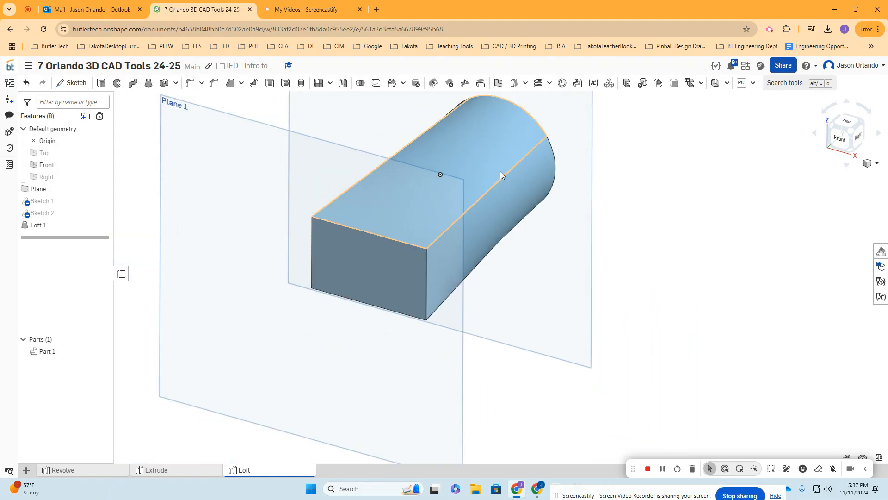
left_click(878, 165)
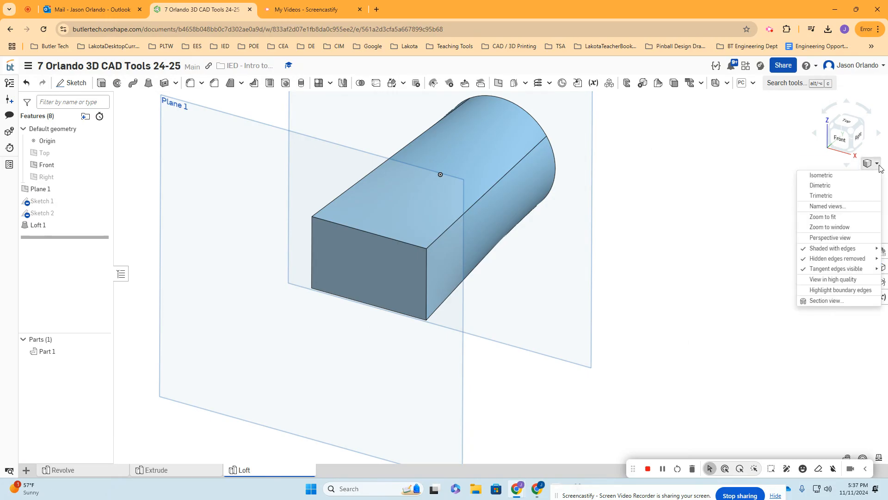
mouse_move(852, 251)
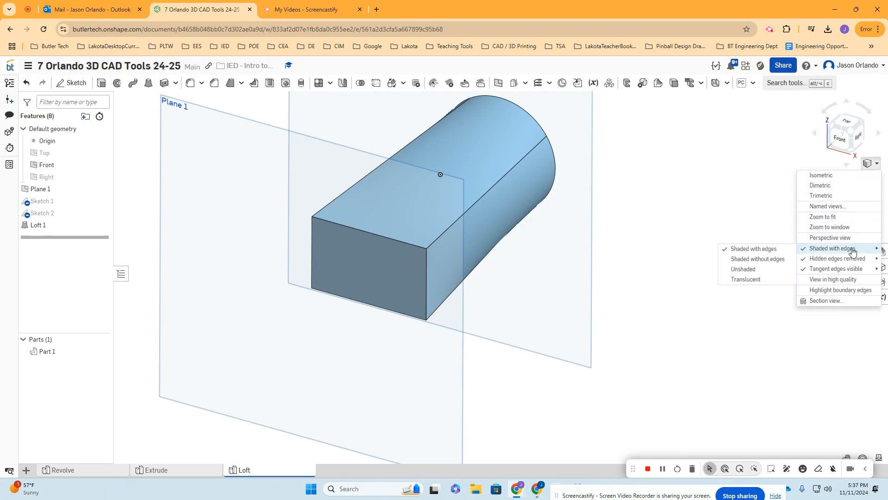
left_click(757, 259)
scroll(527, 222, "up", 5)
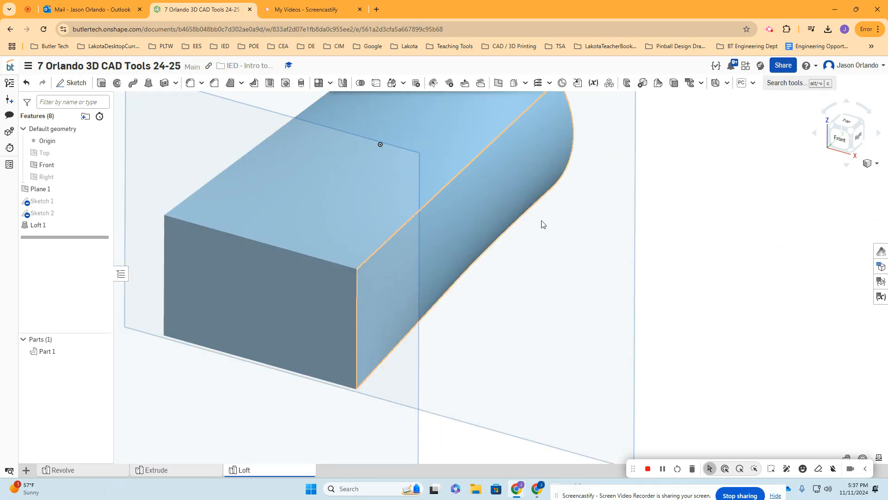
scroll(703, 255, "up", 5)
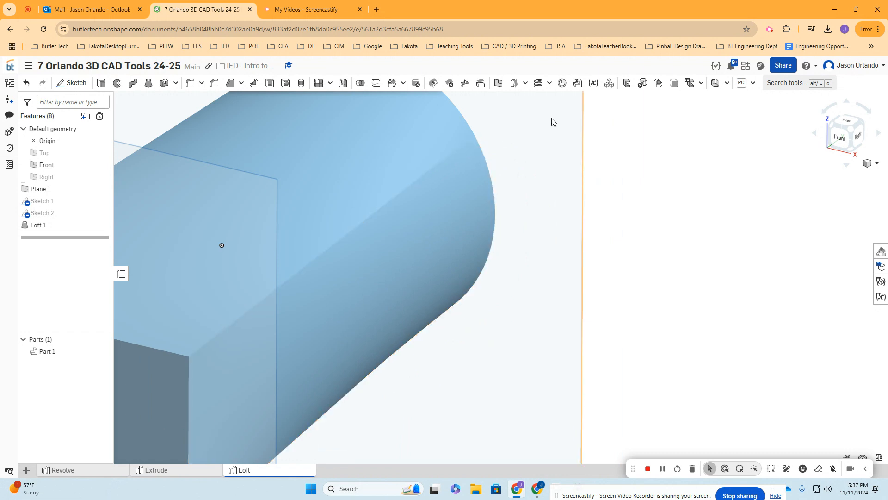
scroll(696, 234, "up", 4)
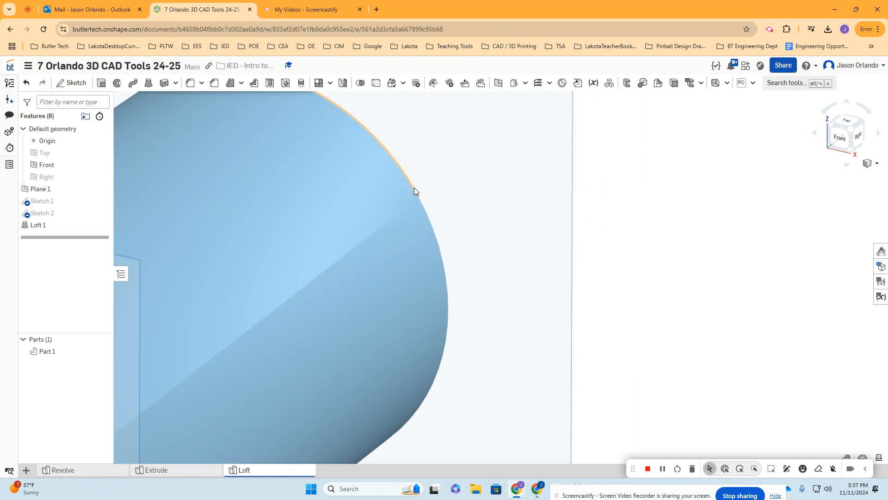
scroll(422, 200, "down", 8)
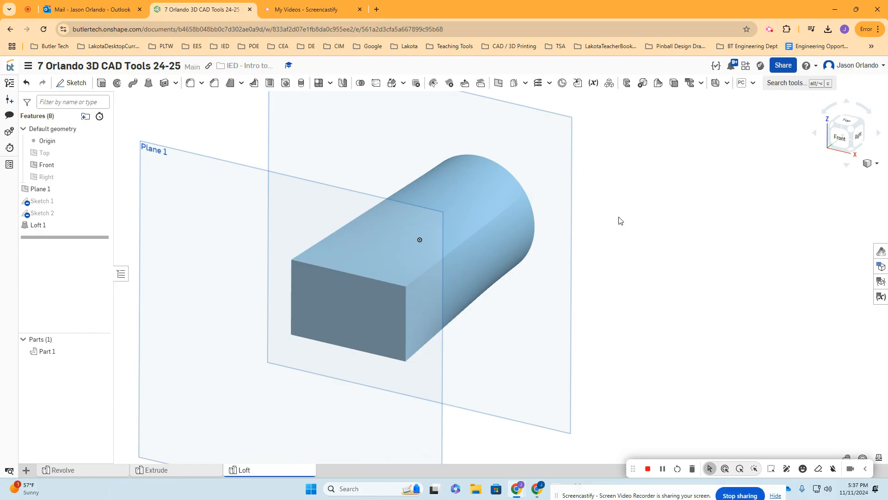
Edit the circle sketch to add a point on the circle just right of its highest spot, and finish the sketch
middle_click_drag(647, 208, 703, 197)
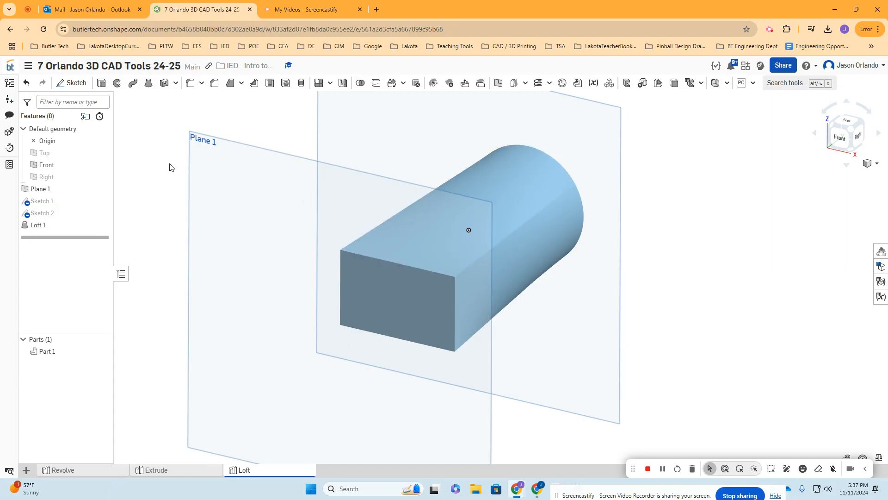
middle_click_drag(171, 167, 180, 168)
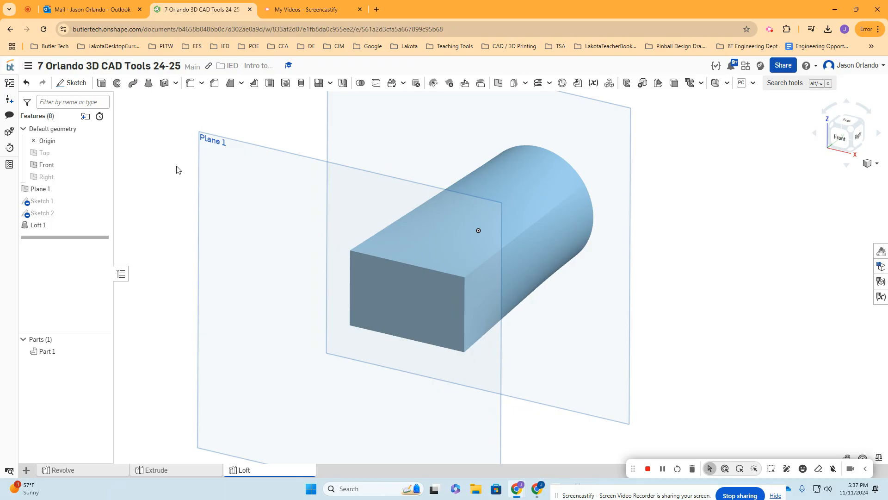
double_click(57, 215)
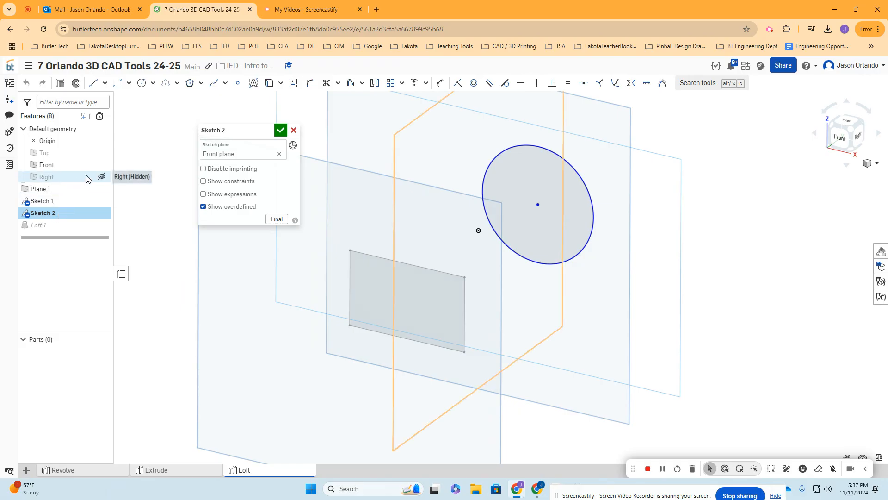
left_click(237, 87)
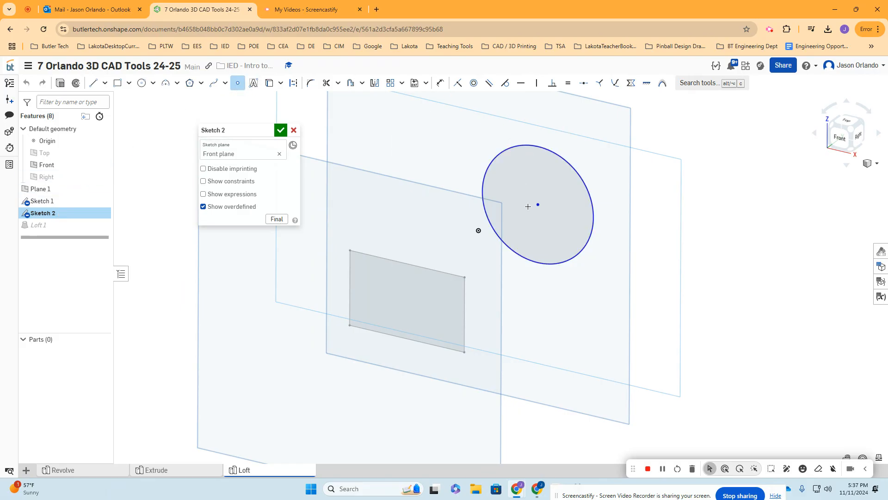
left_click(840, 137)
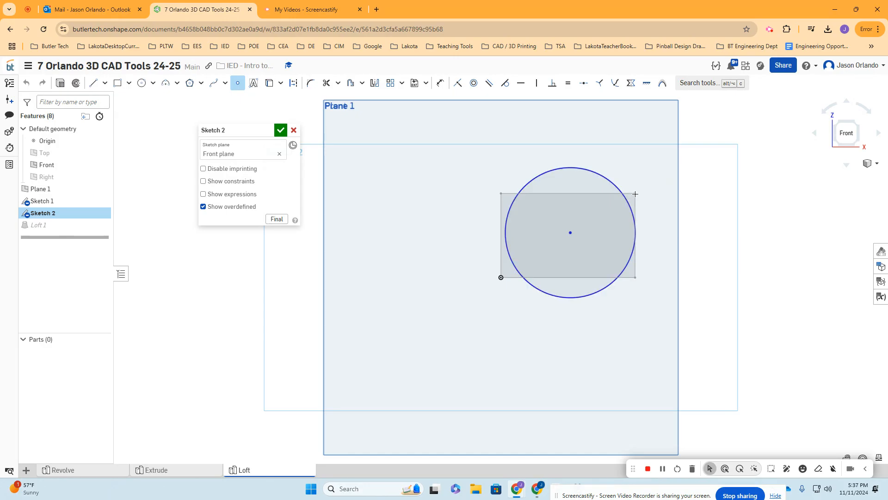
scroll(635, 194, "up", 3)
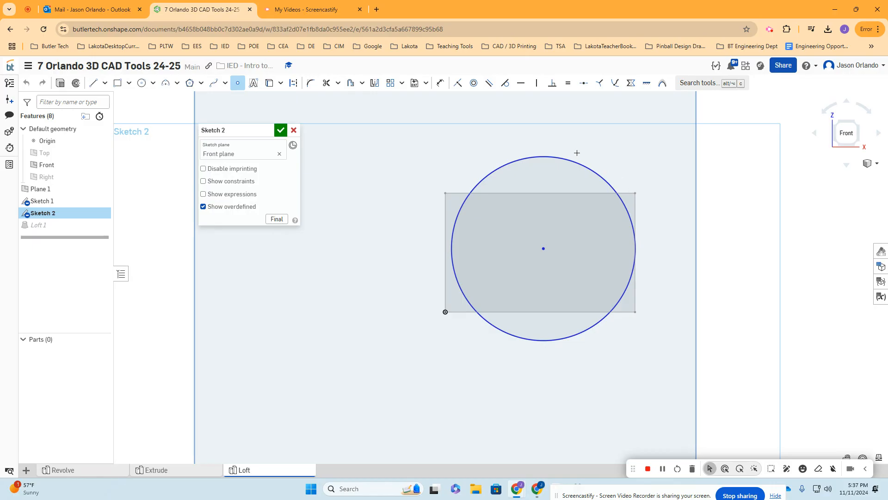
left_click(556, 157)
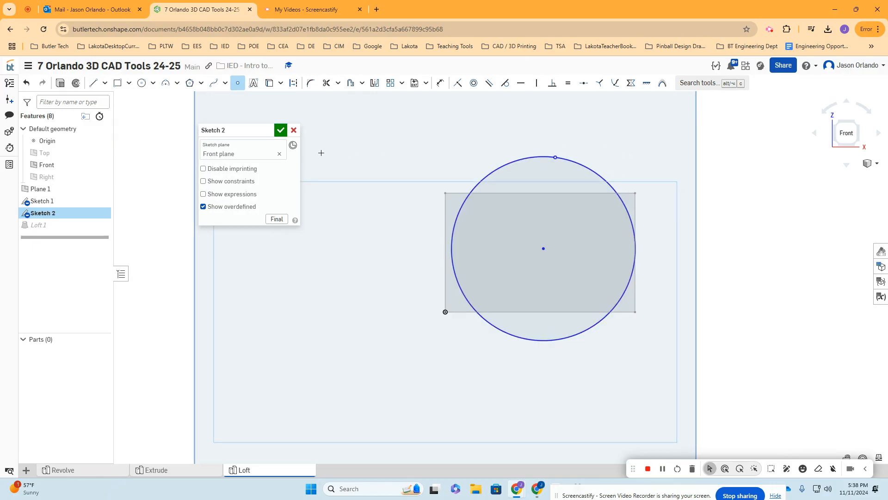
left_click(279, 130)
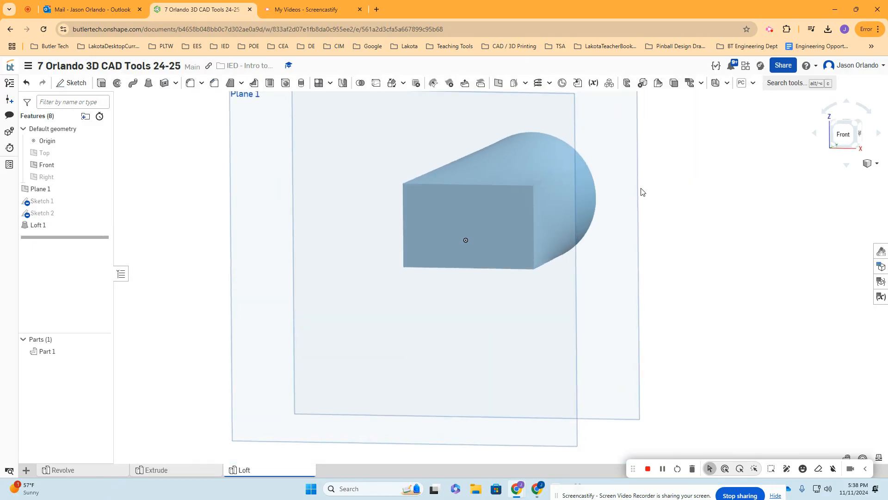
Edit the loft and enable its Connections option to show how the rectangle corners map onto the circle
double_click(38, 225)
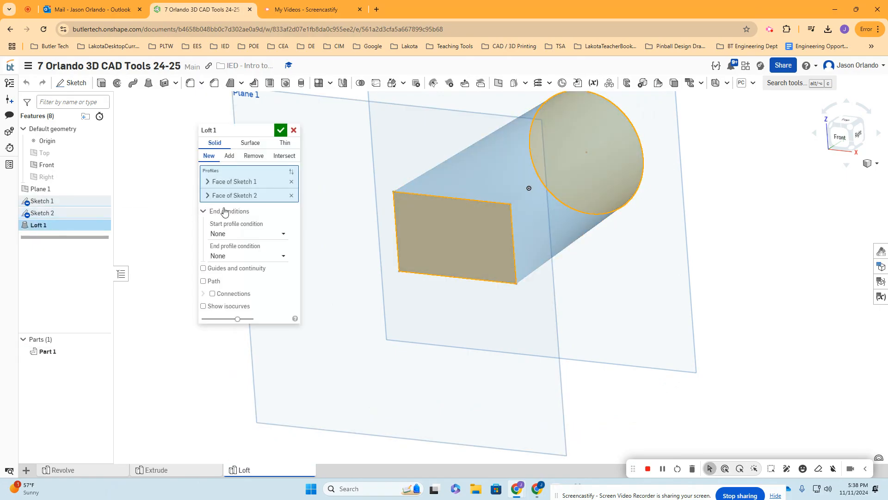
left_click(212, 293)
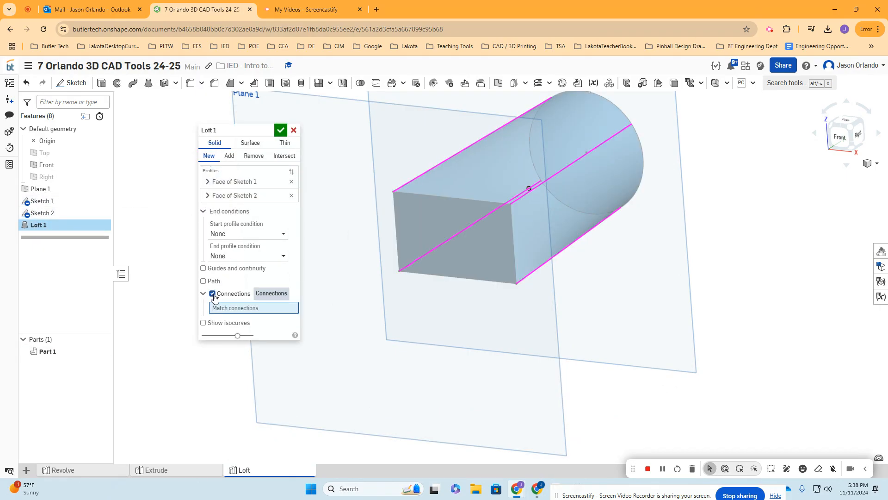
right_click_drag(546, 323, 560, 335)
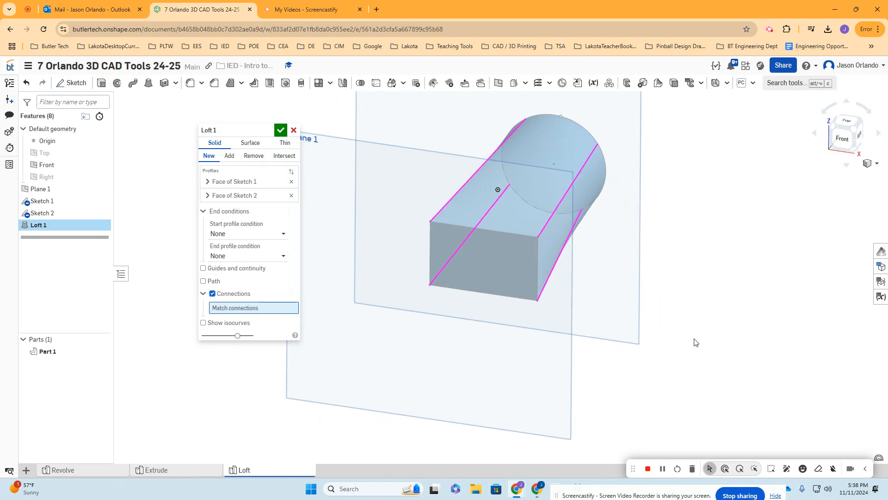
middle_click_drag(696, 343, 758, 360)
right_click(756, 359)
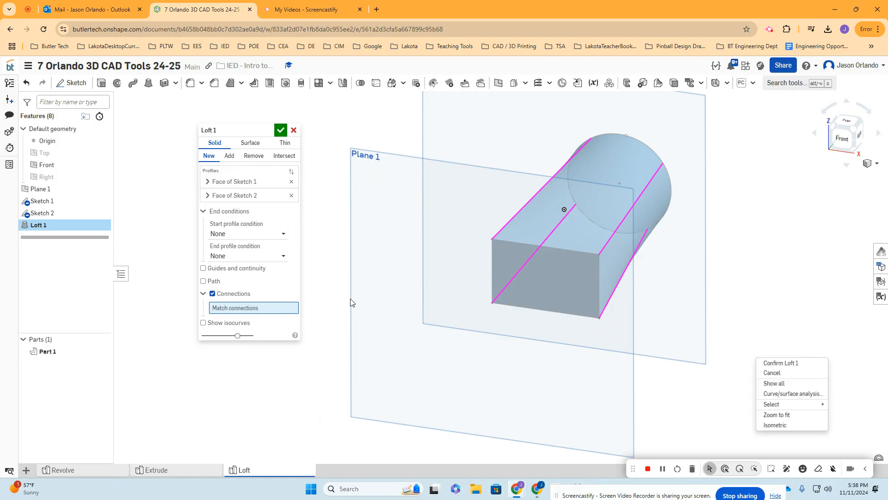
left_click(759, 268)
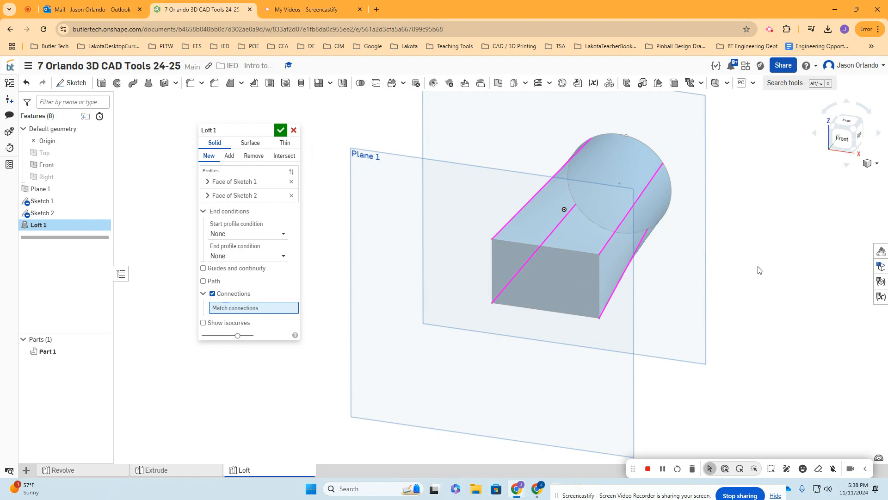
middle_click_drag(759, 265, 766, 275)
right_click_drag(766, 275, 760, 278)
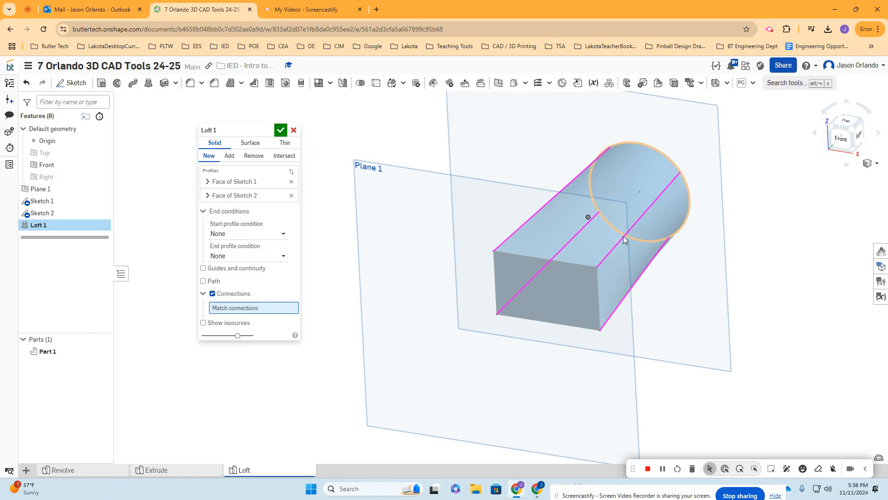
scroll(623, 236, "up", 1)
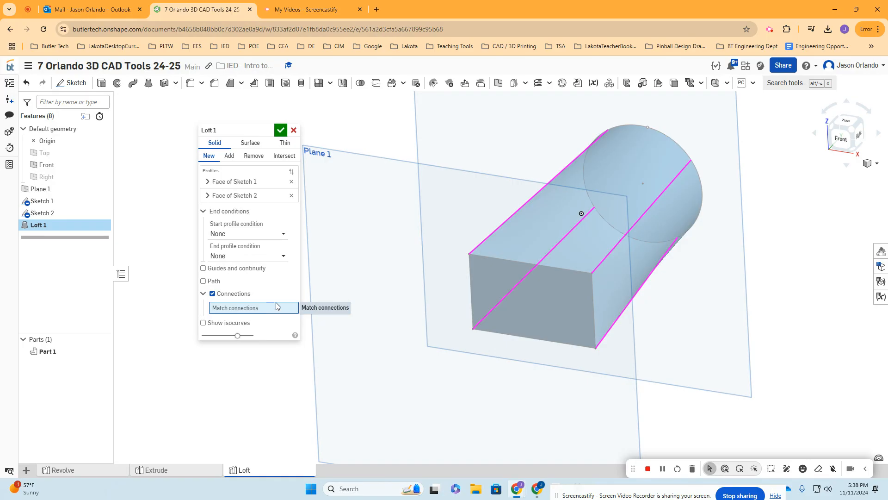
Match the rectangle's upper-right vertex to the point on the circle and confirm the loft
left_click(591, 273)
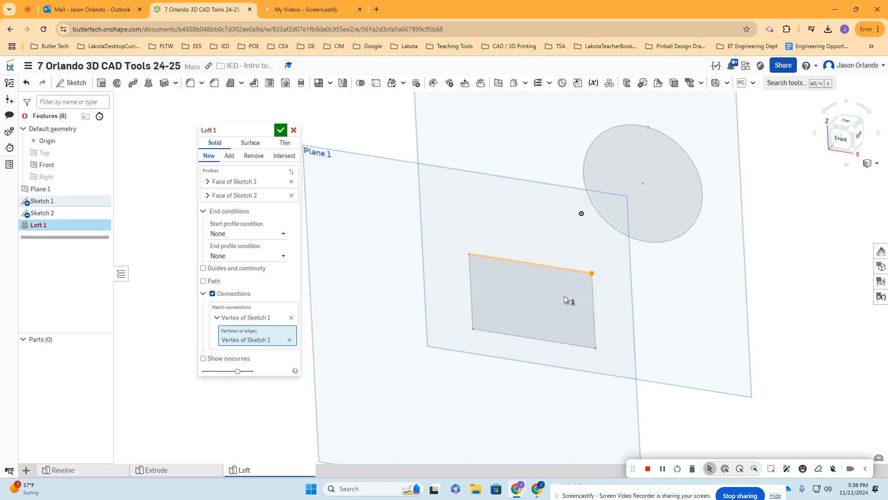
left_click(648, 129)
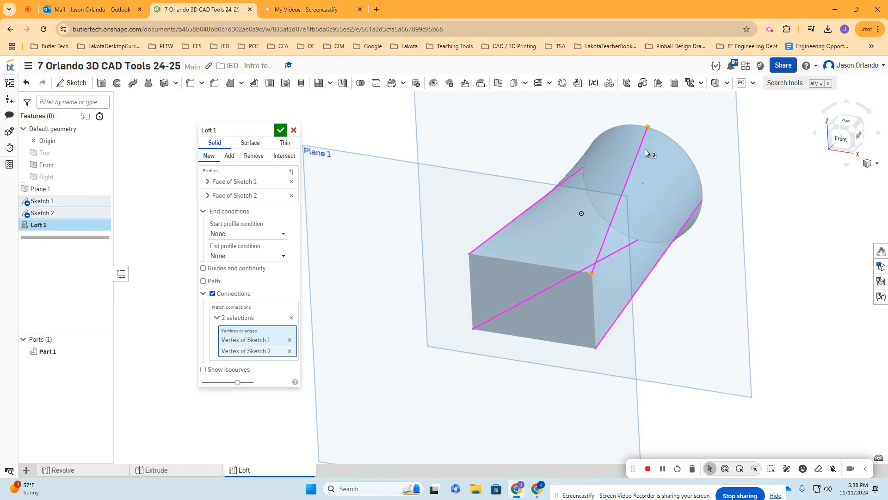
left_click(280, 130)
Hide the planes and examine the twisted loft from the front and both sides
key("p")
key("p")
right_click_drag(644, 266, 762, 286)
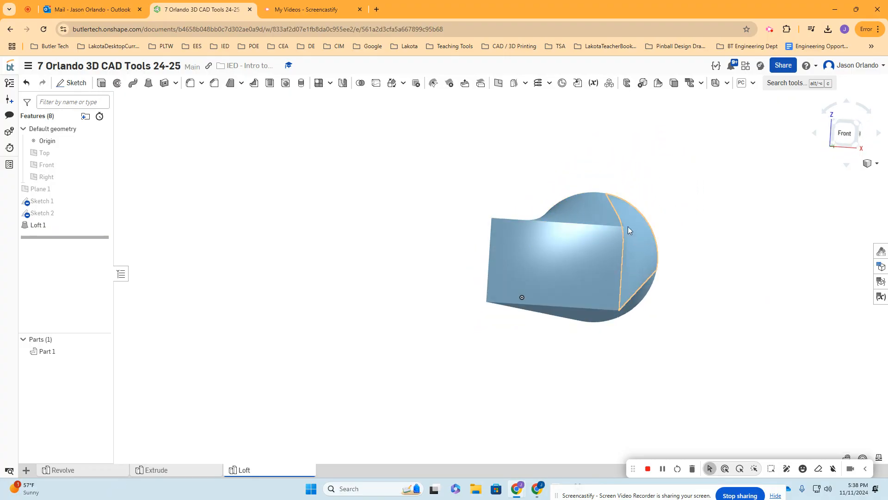
right_click_drag(683, 207, 431, 214)
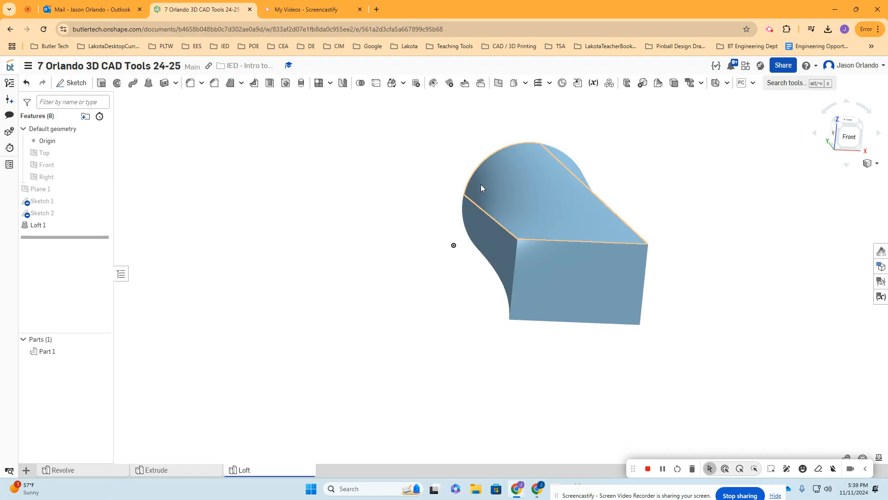
right_click_drag(668, 333, 635, 348)
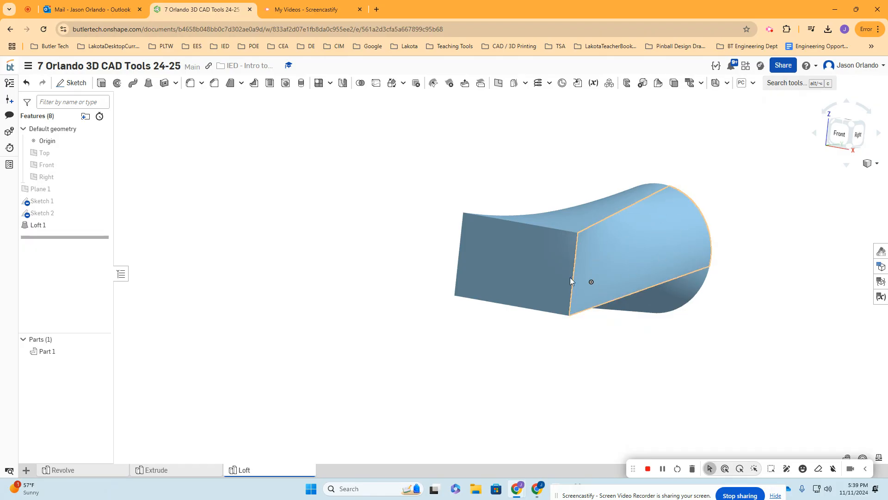
right_click_drag(711, 338, 634, 339)
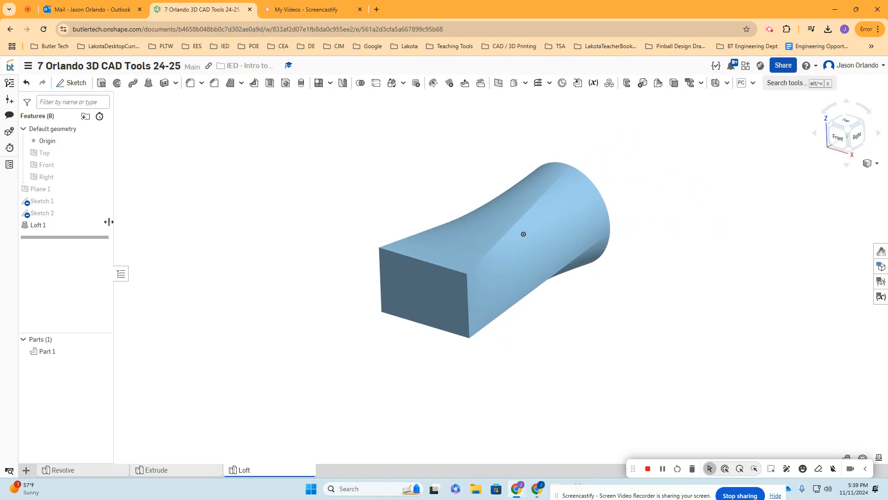
Reopen the loft to review its guide and connection options, and accept it without changes
double_click(68, 225)
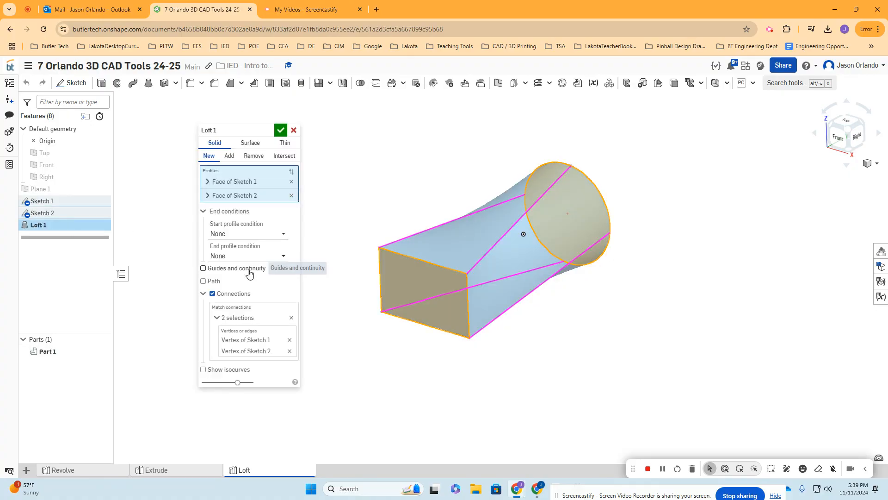
left_click(280, 131)
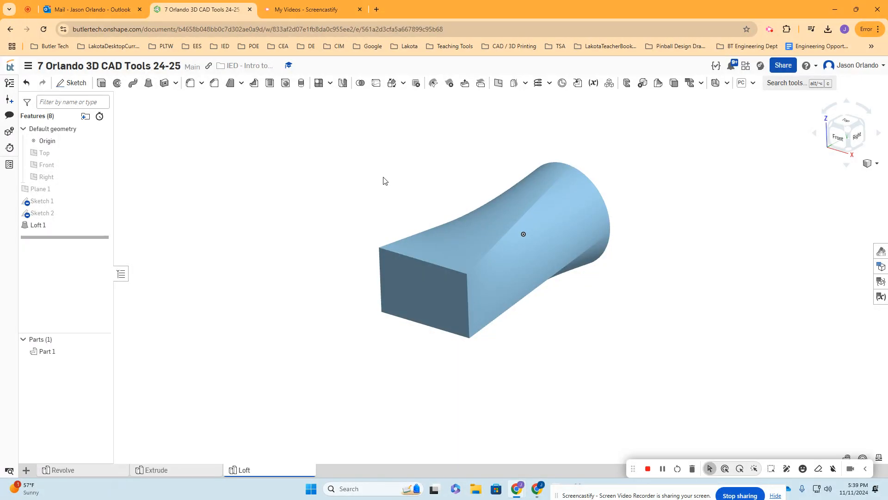
middle_click_drag(594, 348, 563, 323)
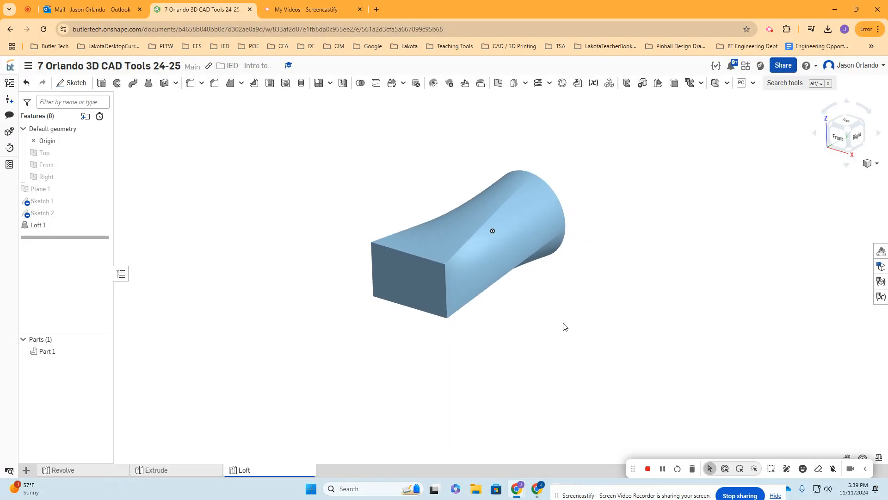
scroll(564, 326, "down", 3)
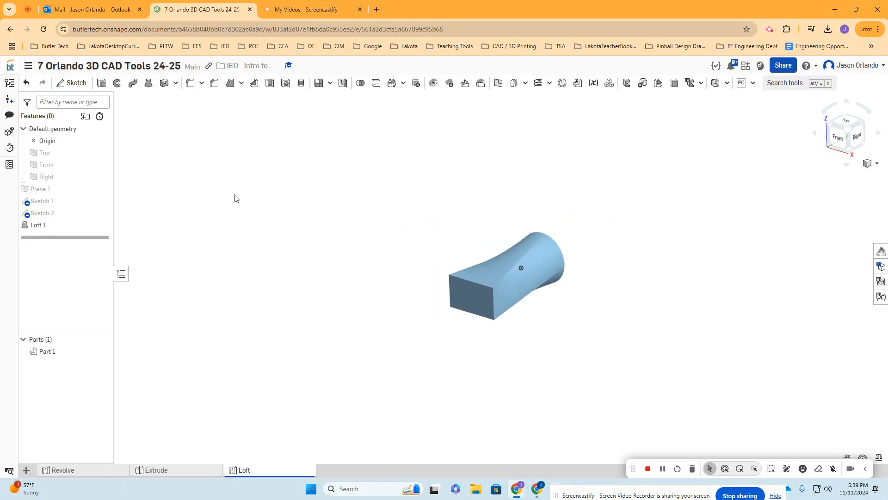
Show the reference planes around the loft and hide the offset plane, Plane 1
key("p")
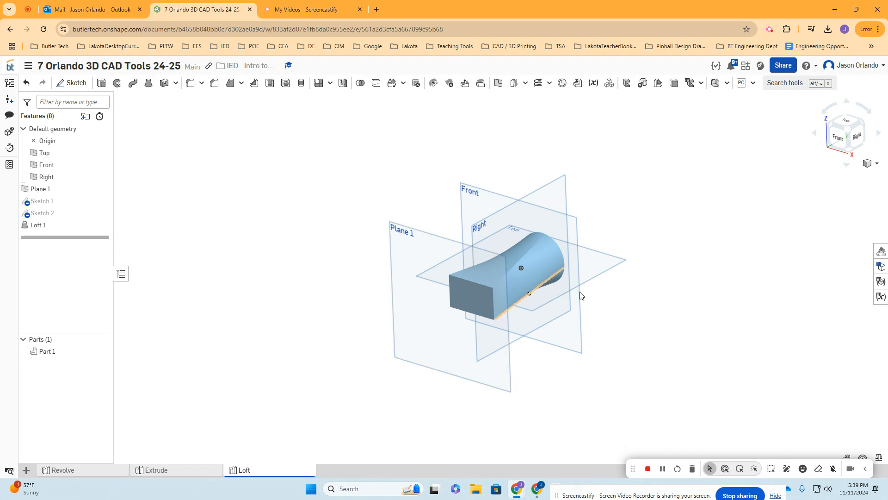
middle_click_drag(637, 309, 624, 286)
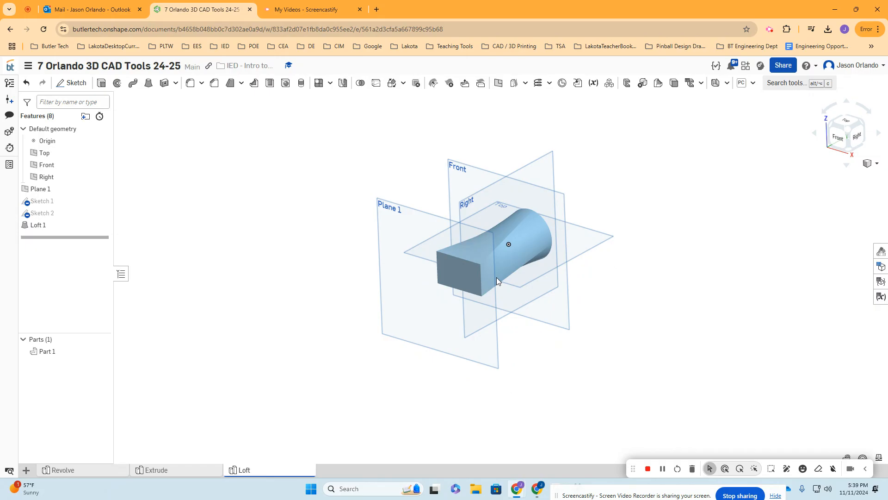
left_click(102, 189)
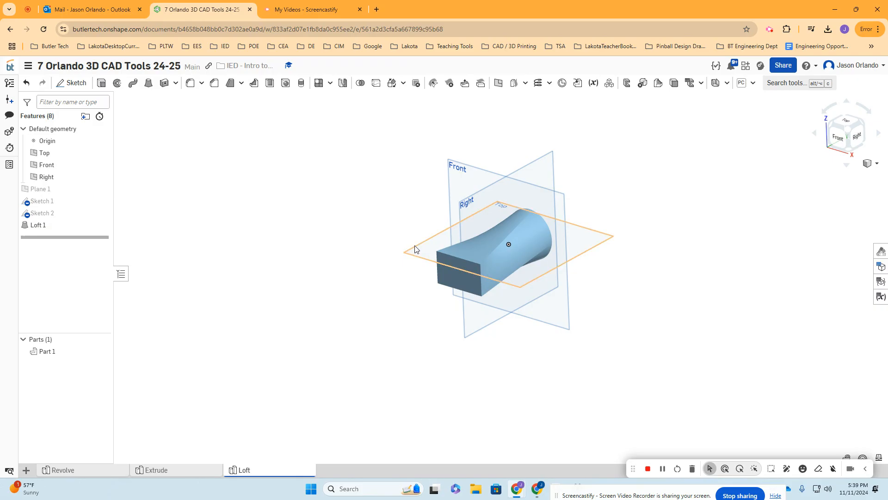
left_click(107, 350)
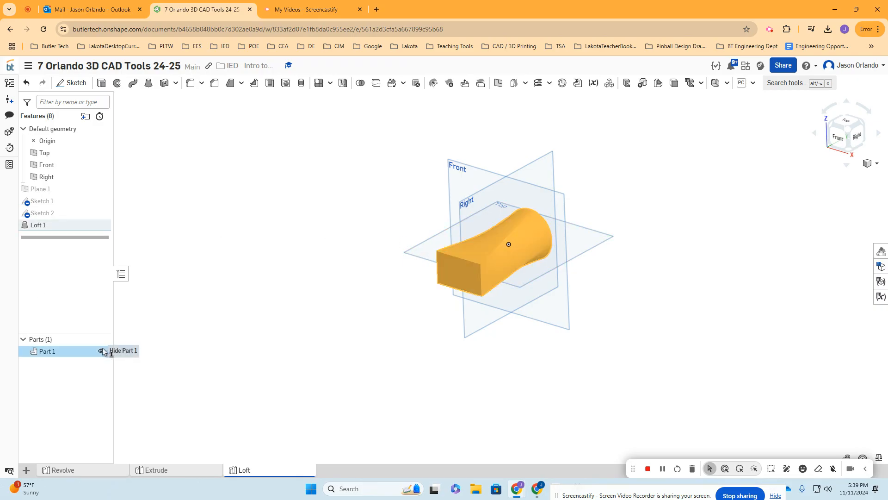
left_click(180, 293)
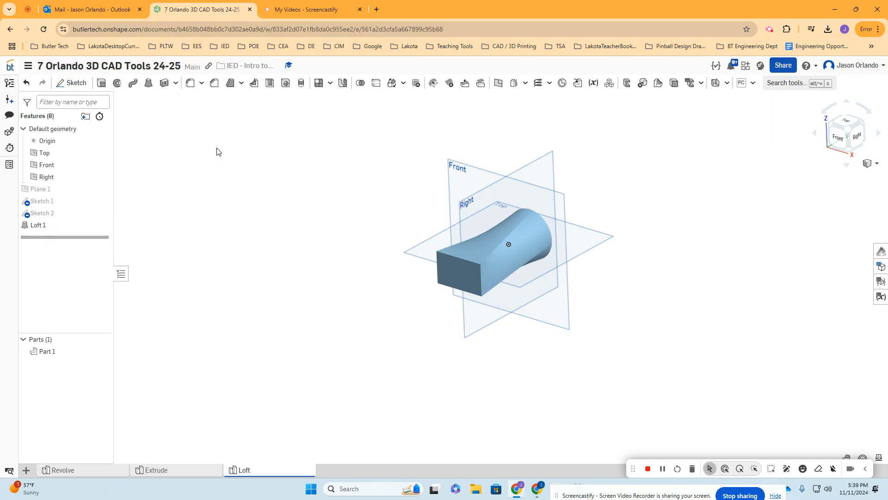
Sketch a rectangle about 2.46 wide by 1.36 high on the Front plane, off to the right of the loft, and accept the sketch
left_click(74, 83)
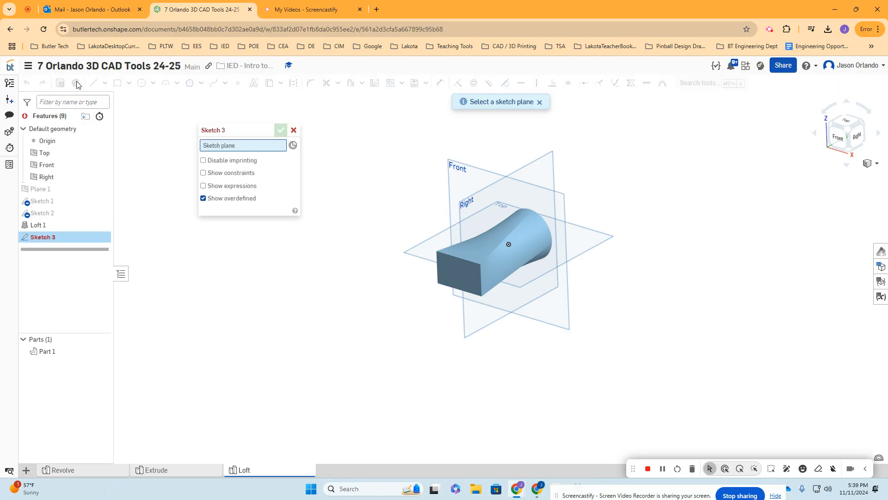
left_click(454, 166)
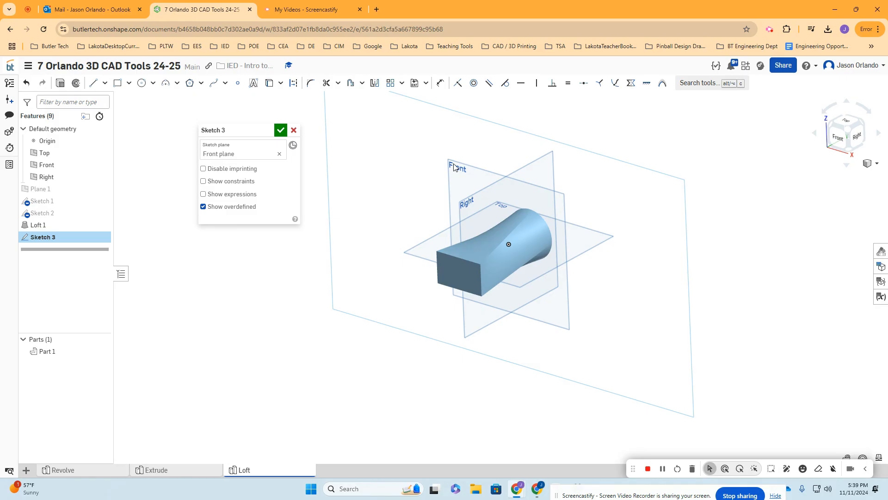
key("n")
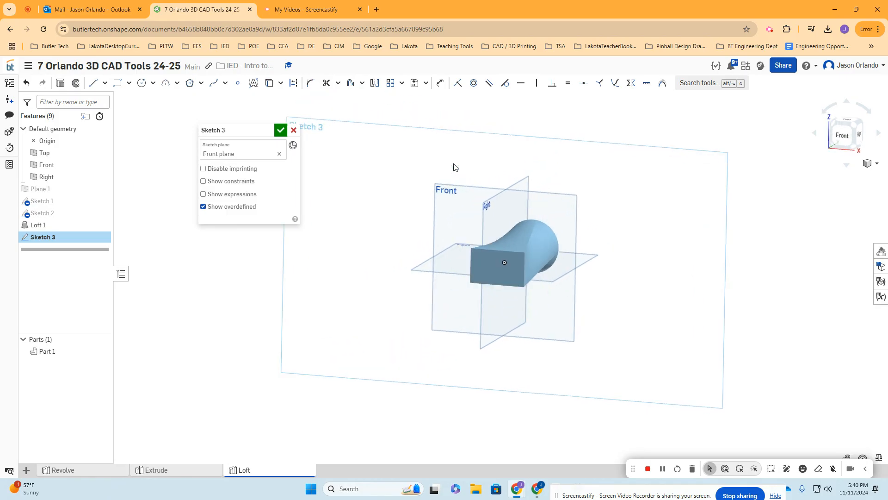
left_click(117, 82)
middle_click_drag(637, 246, 558, 244)
middle_click_drag(629, 238, 575, 268)
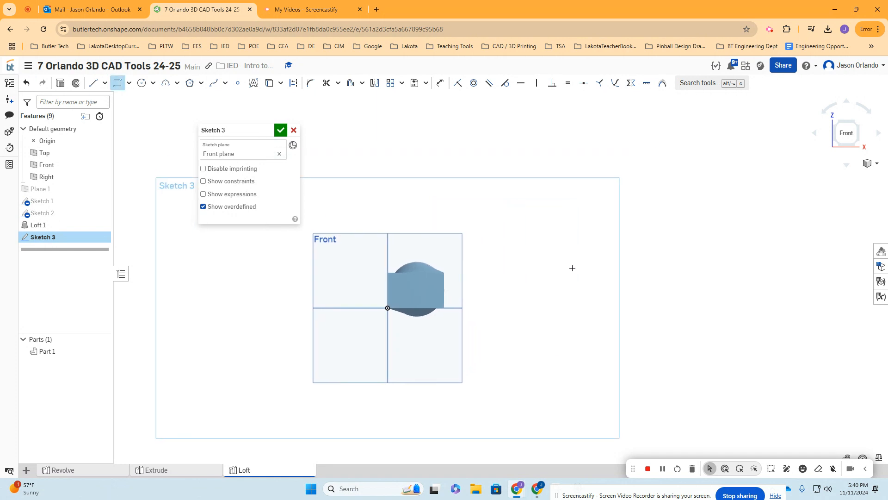
scroll(466, 306, "up", 3)
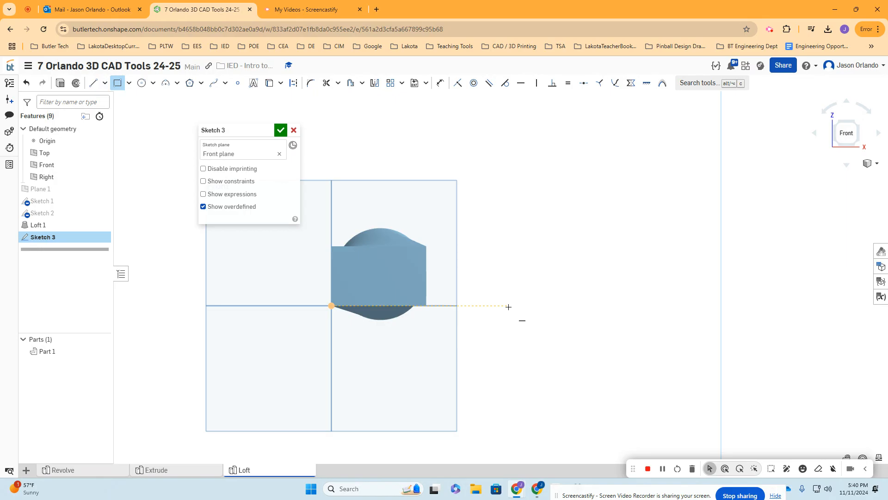
scroll(508, 307, "down", 3)
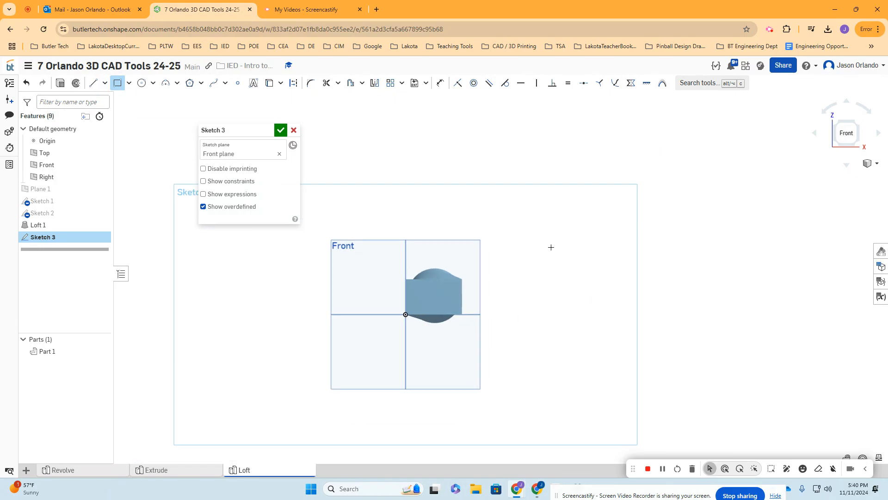
left_click(576, 245)
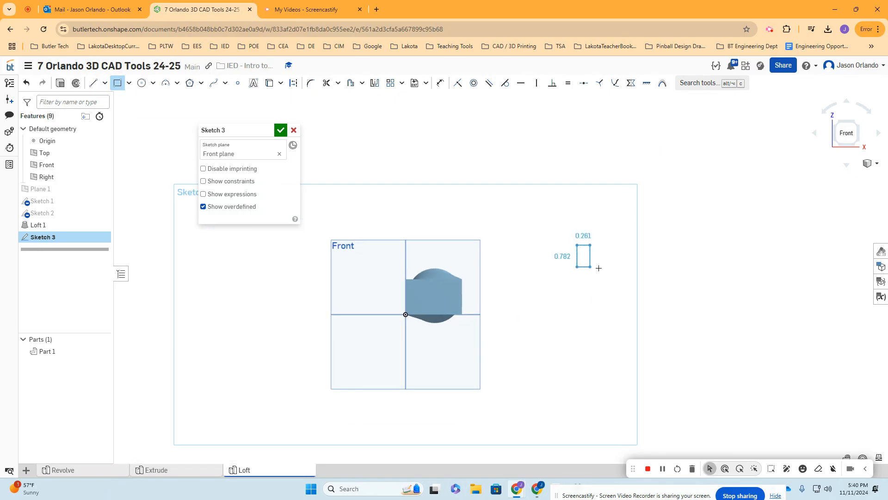
left_click(638, 279)
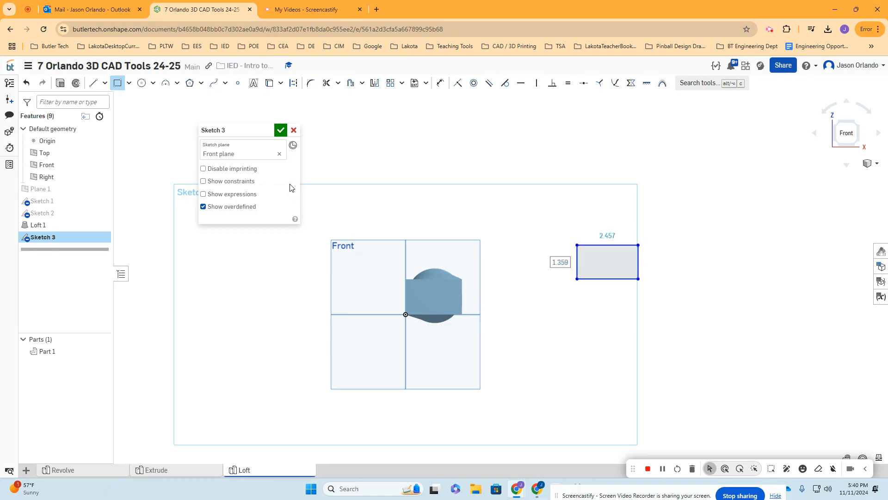
left_click(281, 130)
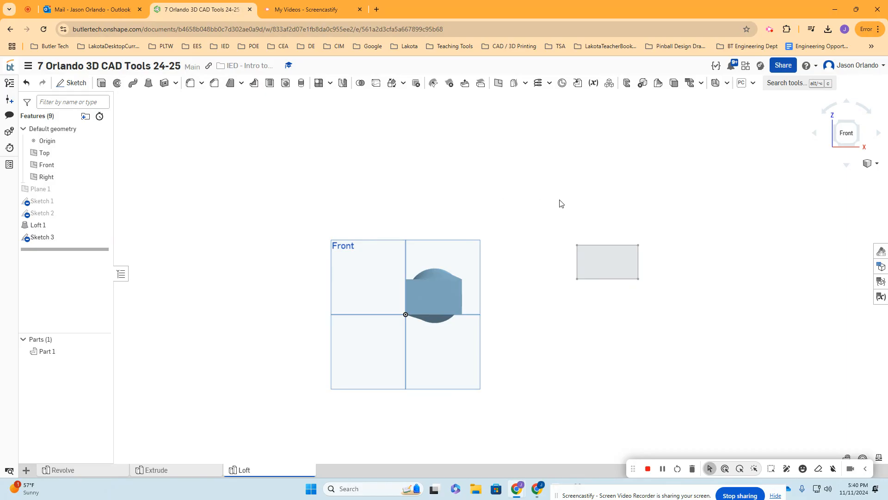
Sketch a circle about 2.28 in diameter on the Top plane, in front of the new rectangle, and accept the sketch
key("shift+7")
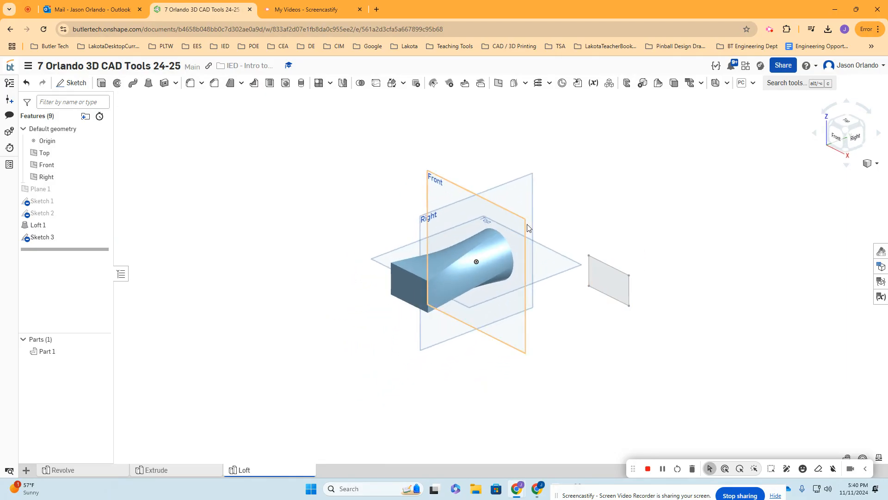
left_click(72, 83)
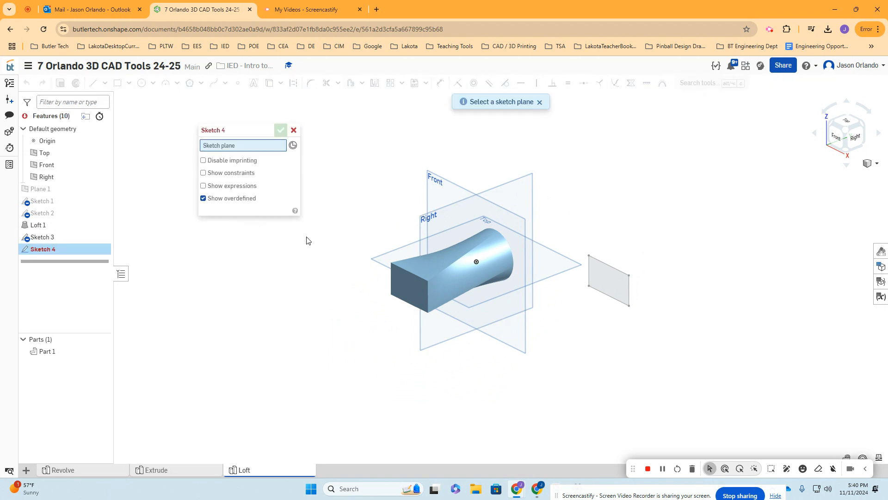
left_click(381, 263)
right_click_drag(379, 231, 555, 344)
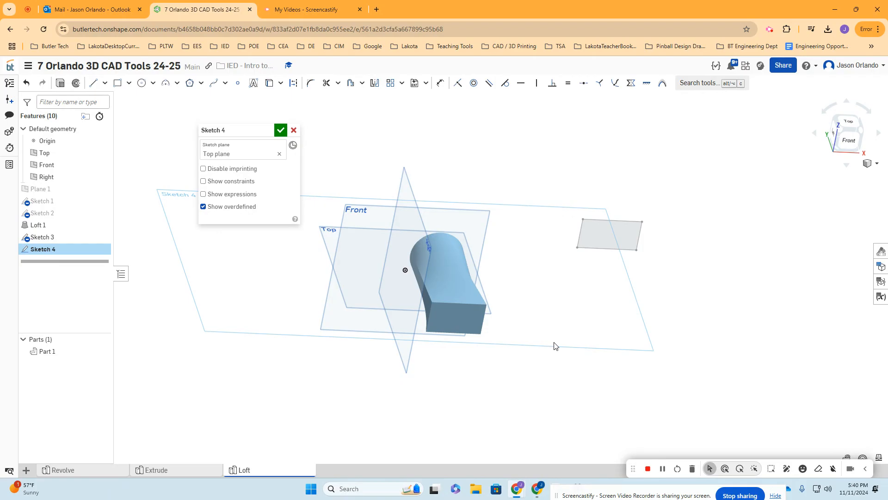
key("n")
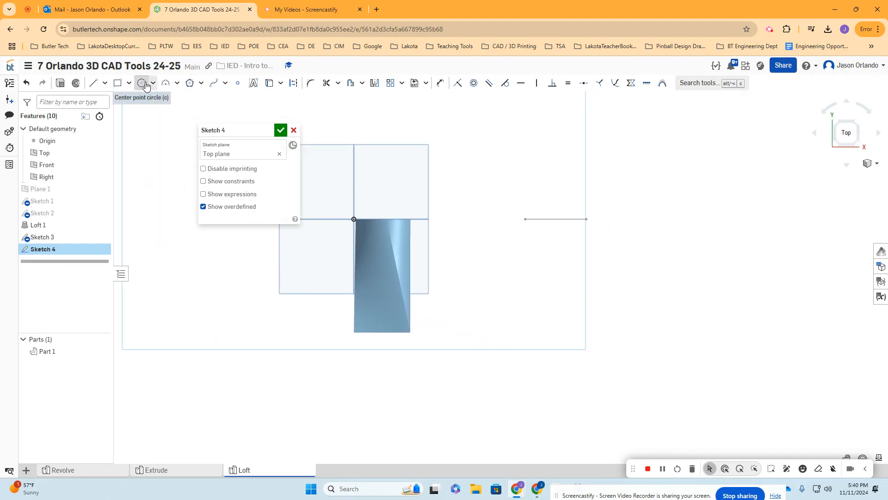
left_click(142, 83)
scroll(560, 355, "up", 3)
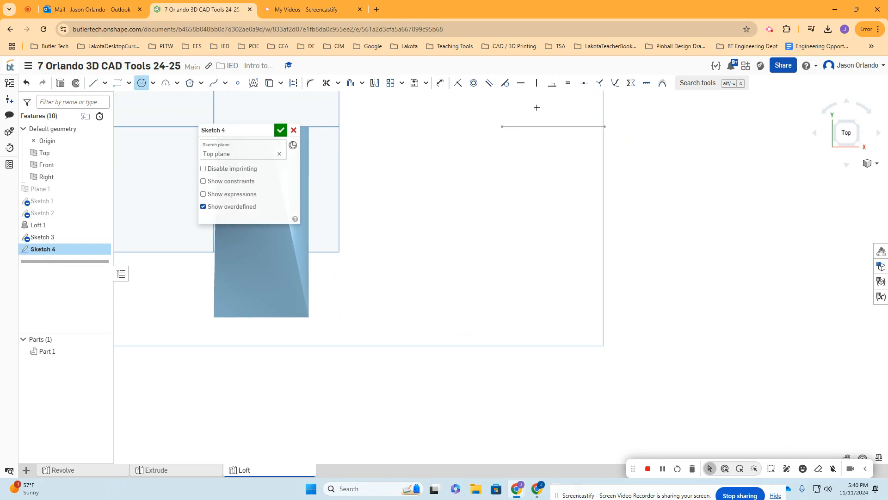
left_click(552, 291)
left_click(585, 325)
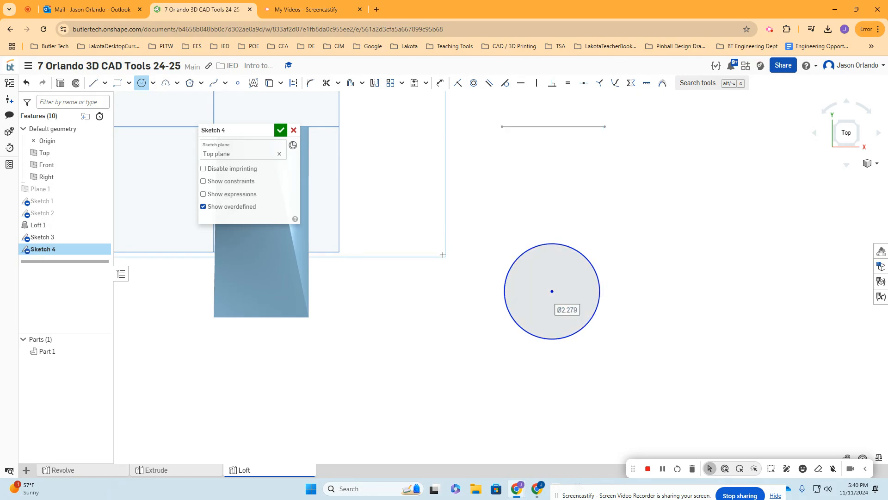
right_click_drag(443, 255, 452, 244)
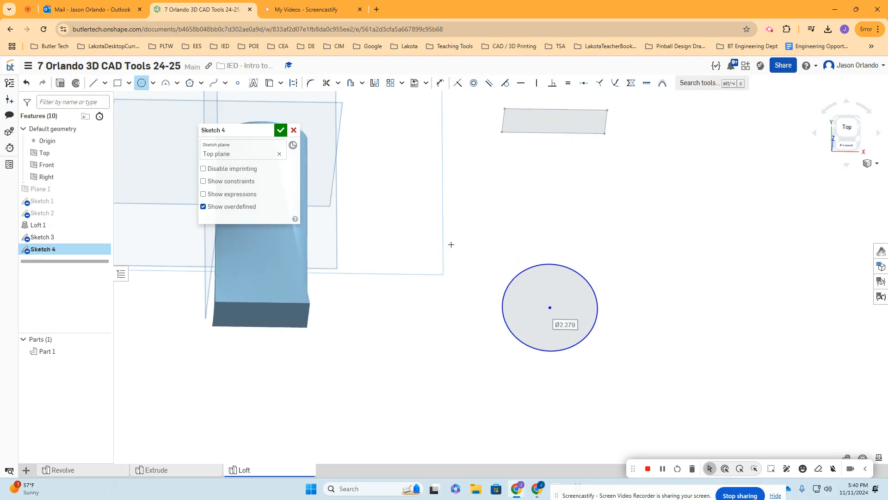
left_click(284, 131)
Edit the rectangle's sketch to add points at its left and top edge midpoints and at its centre
right_click_drag(634, 262, 628, 228)
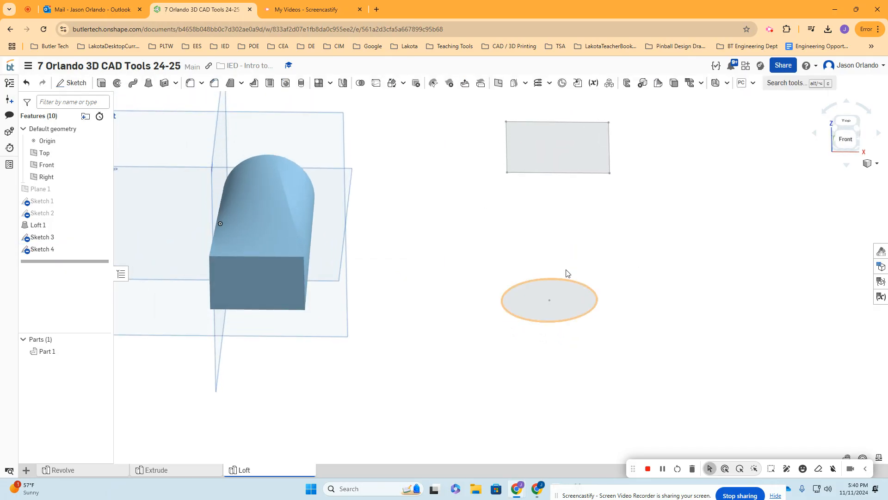
scroll(631, 307, "down", 2)
middle_click_drag(630, 307, 645, 347)
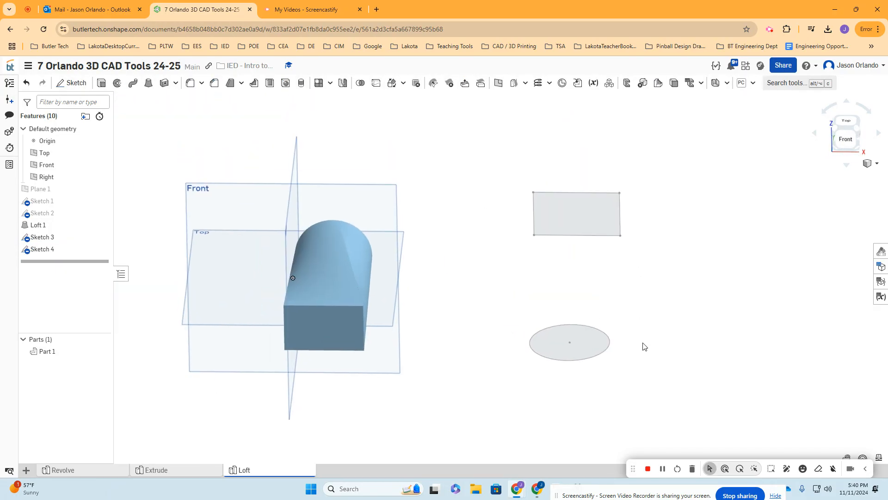
double_click(43, 237)
left_click(237, 83)
scroll(529, 185, "up", 3)
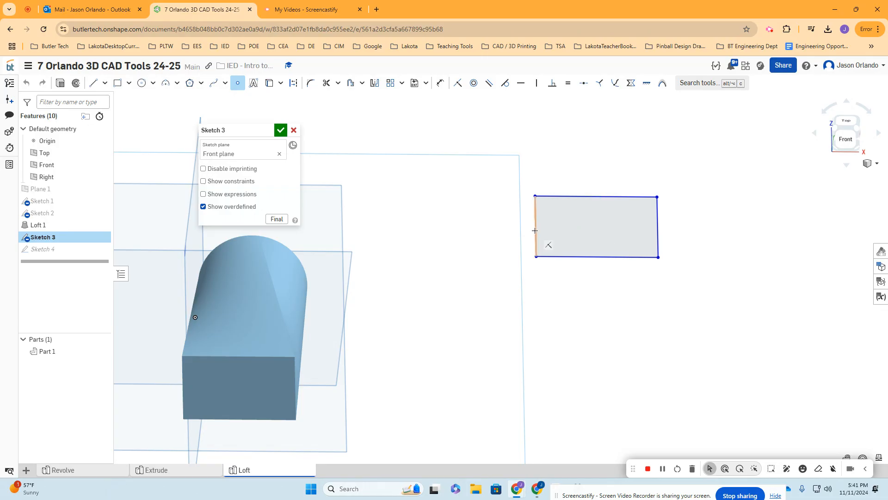
left_click(597, 227)
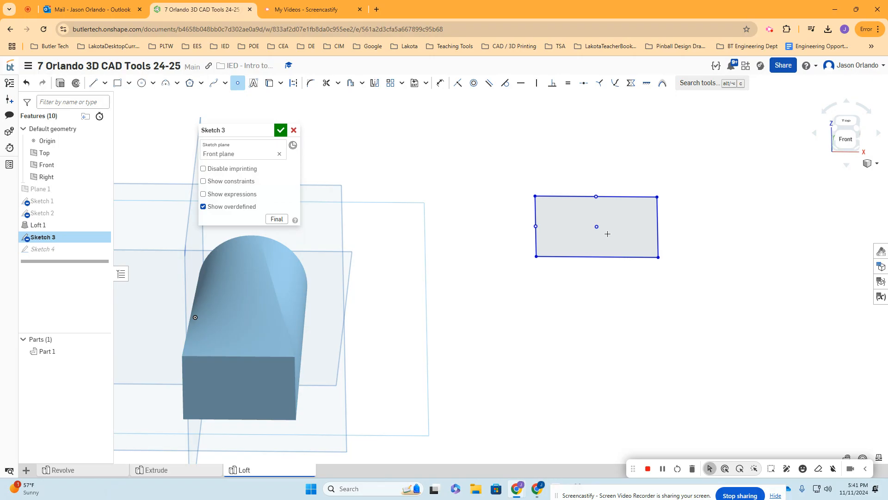
left_click(281, 130)
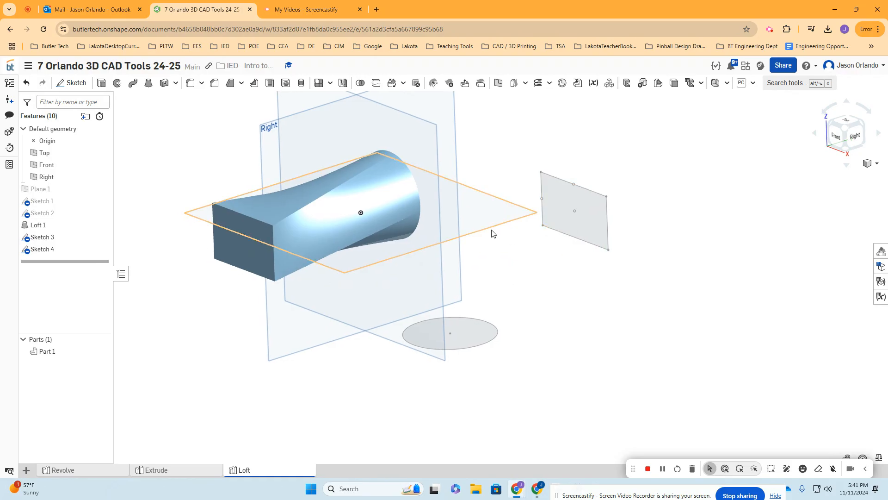
Loft a new solid from the circle on the Top plane to the rectangle on the Front plane
left_click(148, 83)
left_click(457, 334)
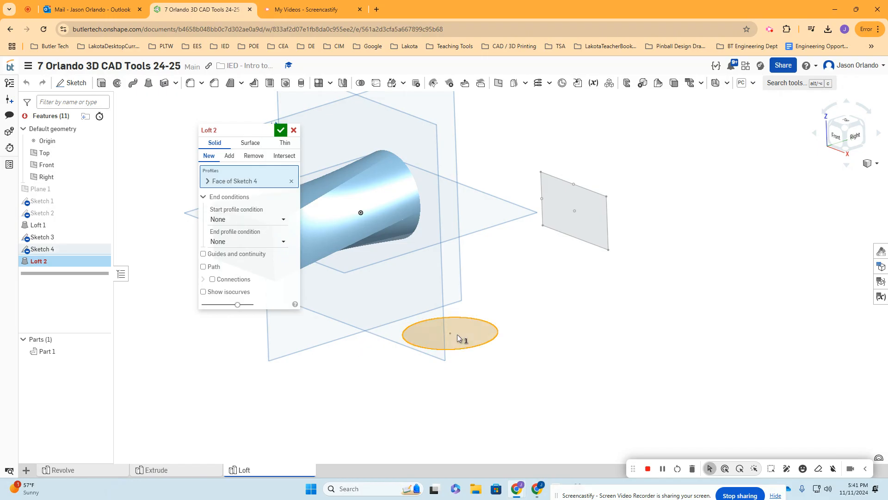
left_click(573, 230)
left_click(281, 130)
scroll(642, 320, "down", 2)
mouse_move(649, 337)
right_mouse_down()
mouse_move(631, 319)
mouse_move(646, 333)
right_mouse_up()
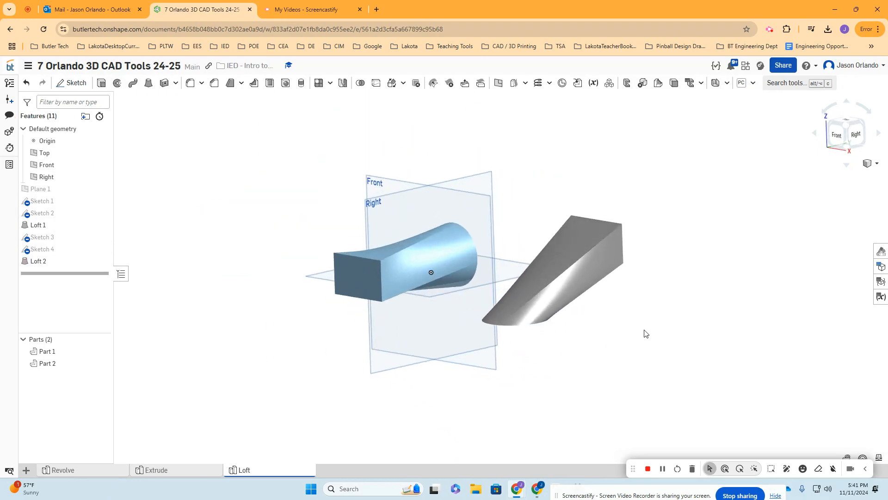
Edit the circle's sketch to move the circle back beneath the rectangle, and inspect the reshaped loft
double_click(51, 248)
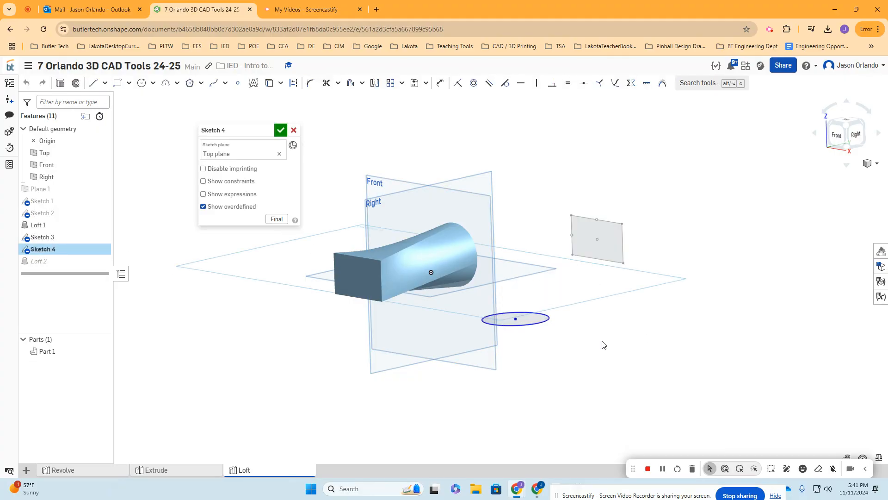
right_click_drag(610, 345, 475, 350)
left_click_drag(455, 338, 575, 317)
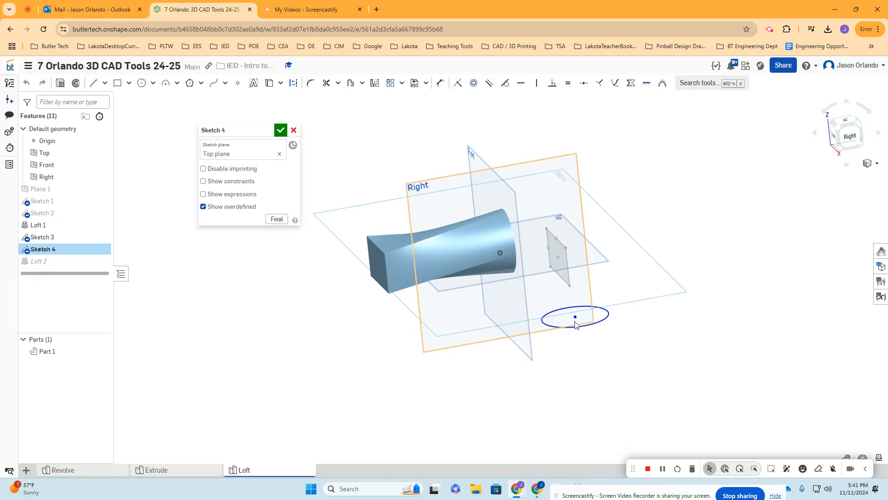
left_click(282, 130)
mouse_move(513, 338)
right_mouse_down()
mouse_move(526, 342)
mouse_move(520, 351)
mouse_move(533, 347)
mouse_move(533, 364)
right_mouse_up()
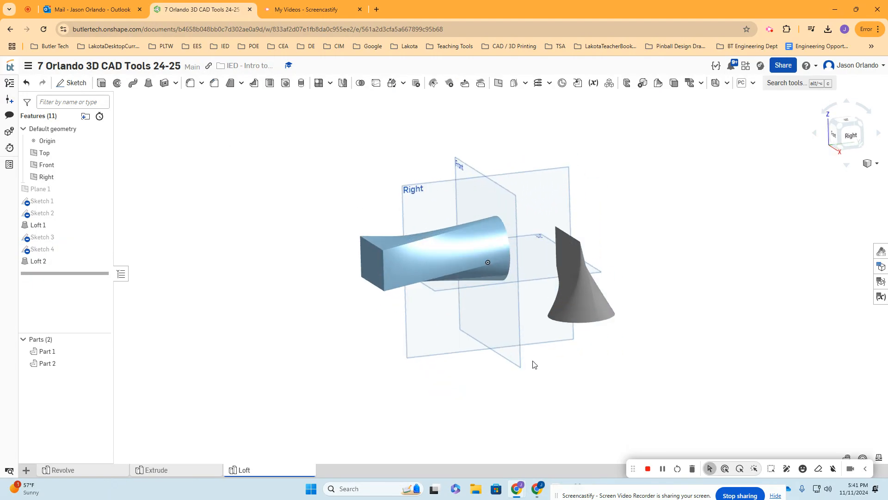
Edit the circle's sketch again to shift its centre slightly so it lies under the rectangle
double_click(46, 249)
left_click_drag(612, 314, 603, 316)
left_click(281, 130)
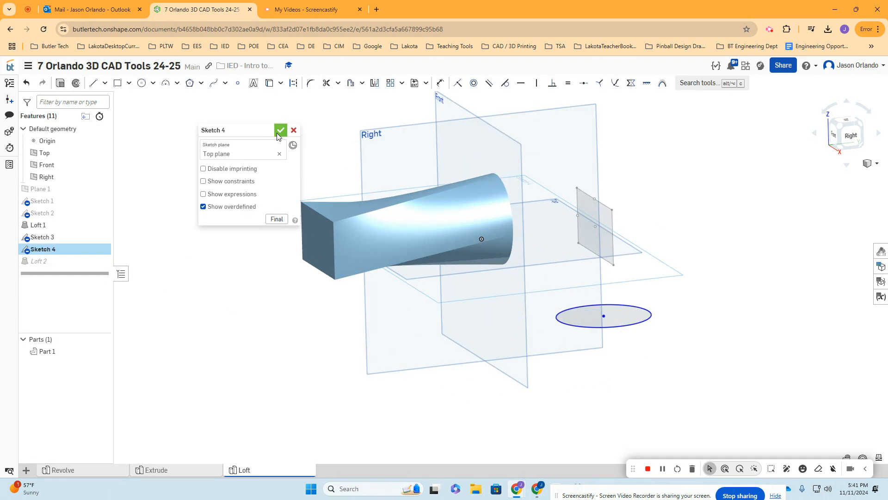
Reopen the second loft's settings and inspect its circle and rectangle profiles
double_click(39, 261)
key("shift+4")
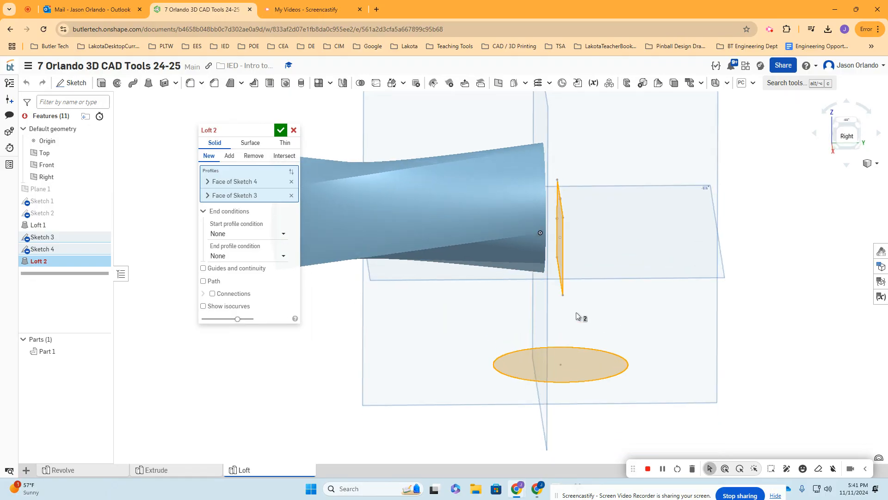
right_click_drag(579, 318, 626, 323)
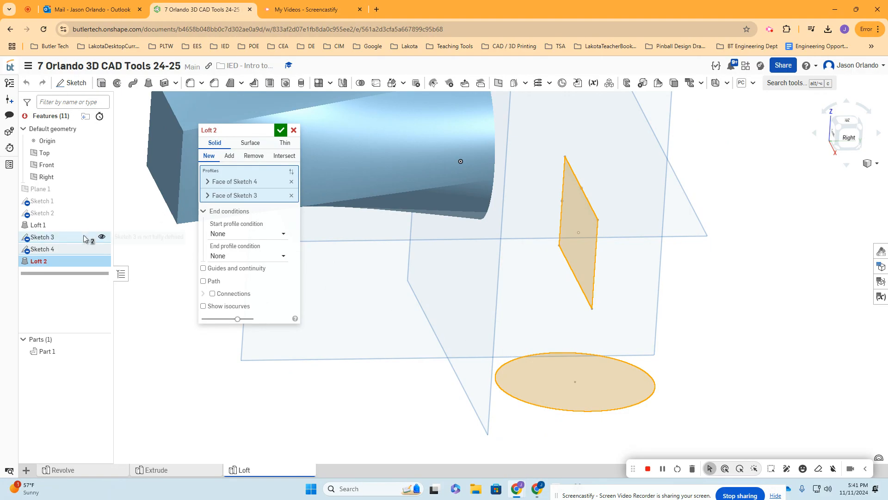
Edit the circle's sketch to shift the circle slightly backward along the Top plane
double_click(63, 249)
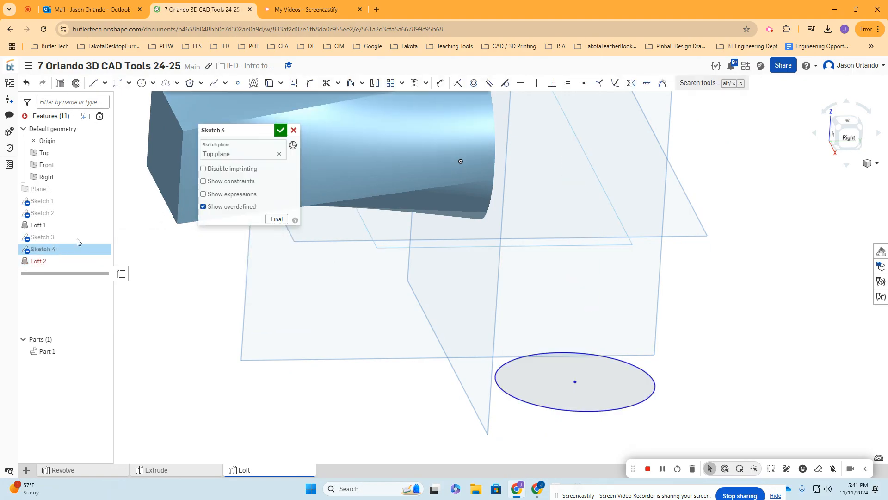
left_click(578, 383)
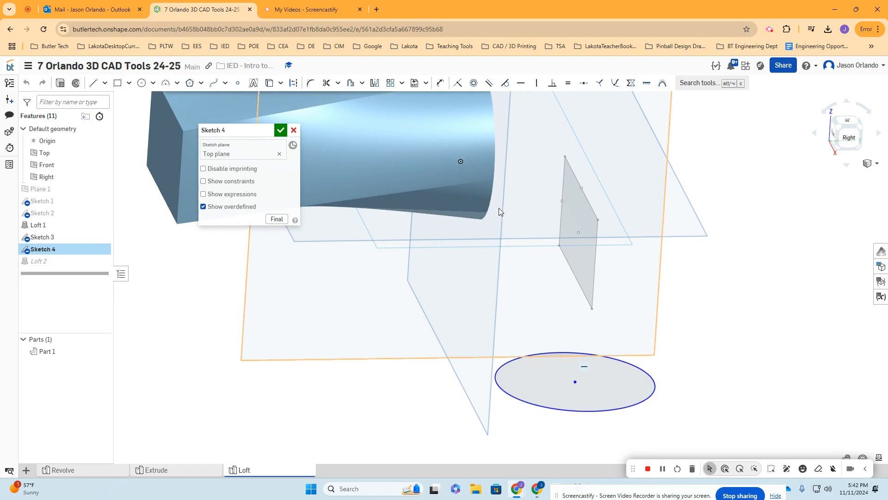
left_click(585, 369)
scroll(585, 369, "up", 1)
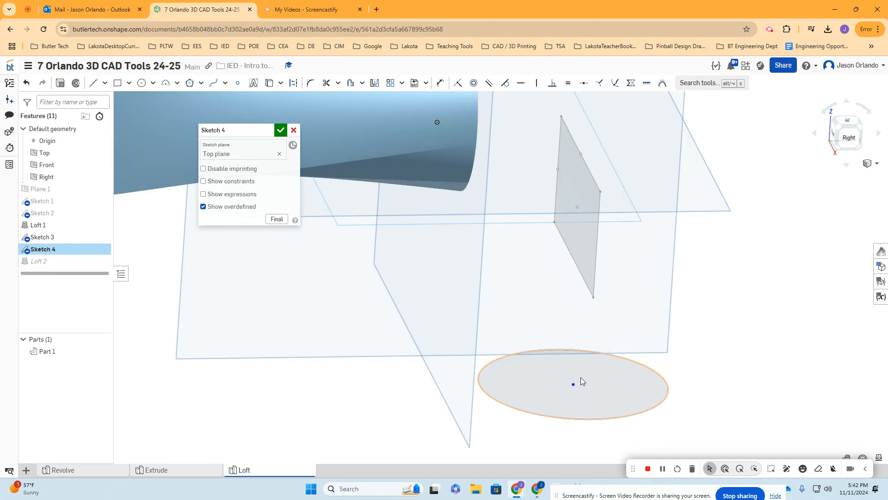
left_click_drag(572, 387, 585, 386)
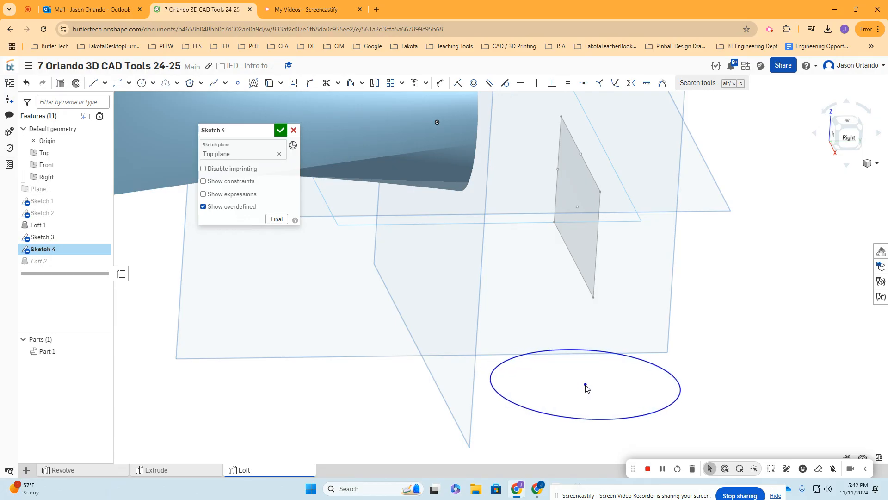
left_click(280, 130)
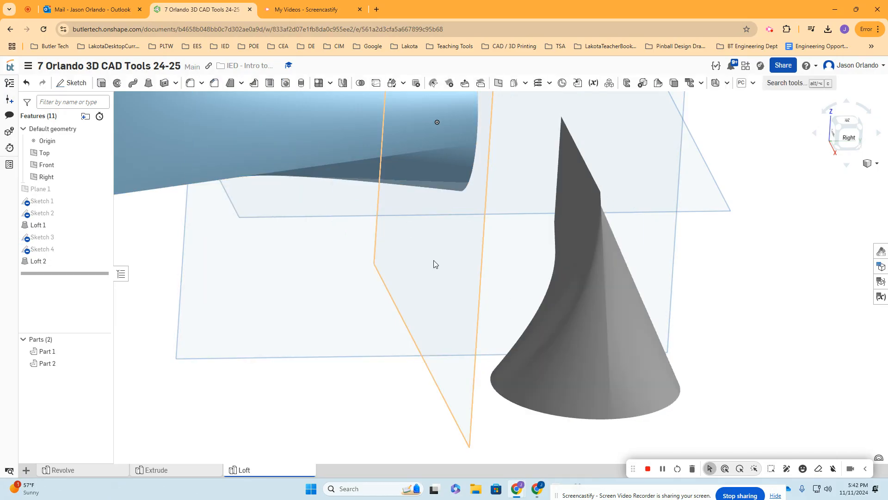
Edit the circle's sketch to shift the circle slightly forward, and inspect both sides of the reshaped loft
double_click(44, 249)
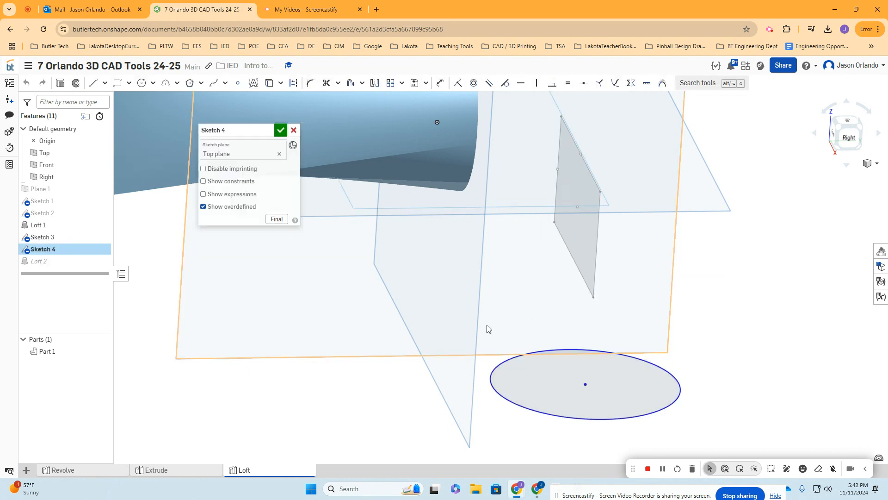
left_click_drag(585, 384, 565, 384)
left_click(280, 130)
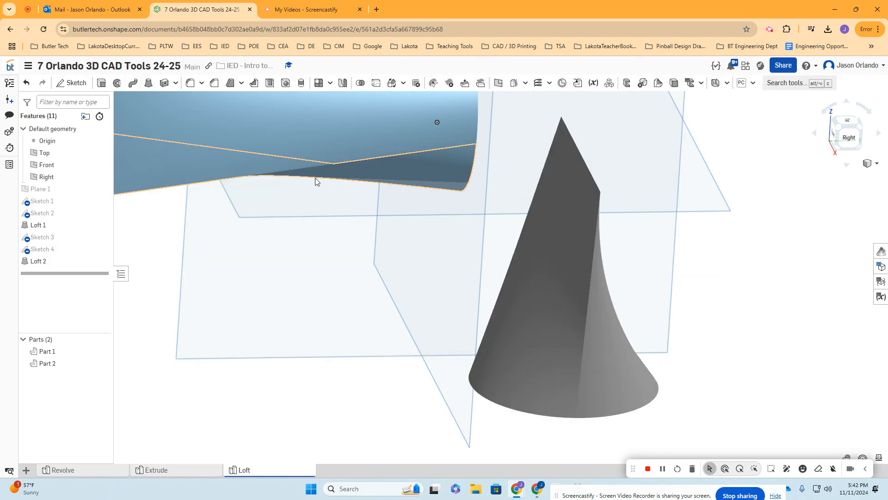
mouse_move(316, 184)
right_mouse_down()
mouse_move(657, 283)
mouse_move(605, 291)
mouse_move(573, 262)
mouse_move(664, 277)
mouse_move(701, 268)
mouse_move(656, 263)
mouse_move(678, 269)
mouse_move(668, 260)
right_mouse_up()
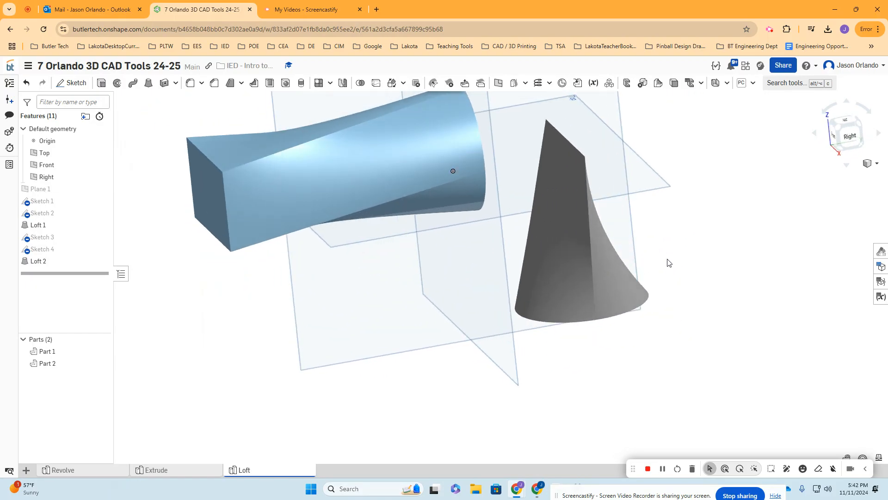
Edit the circle's sketch and move the circle well forward of the rectangle along the Top plane
double_click(68, 252)
mouse_move(539, 274)
right_mouse_down()
mouse_move(652, 302)
mouse_move(657, 311)
right_mouse_up()
middle_click_drag(657, 311, 669, 324)
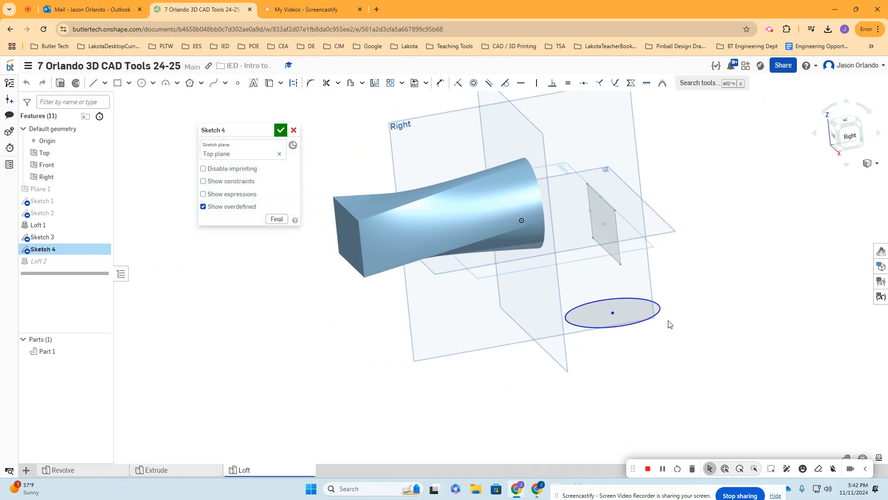
right_click_drag(668, 323, 702, 318)
right_click_drag(709, 282, 710, 303)
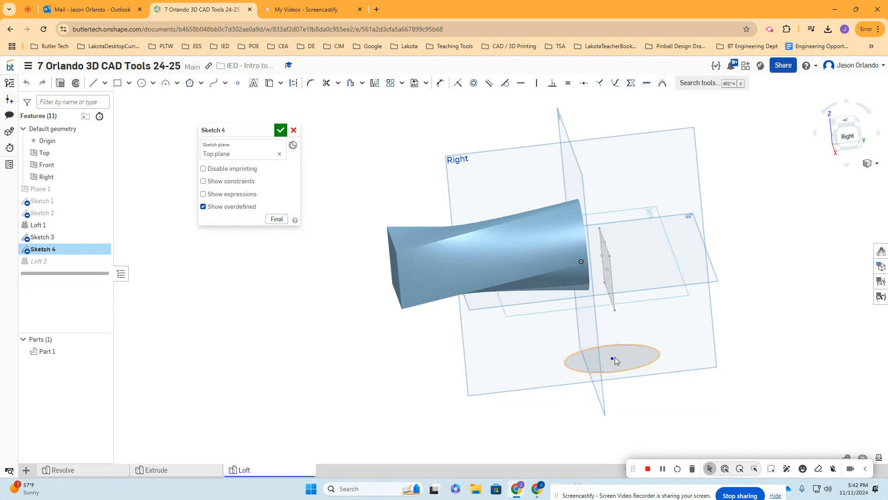
left_click_drag(612, 357, 501, 371)
Align the circle's centre horizontally with the rectangle's centre in the Front view, finish the sketch and inspect the loft
right_click_drag(501, 371, 642, 415)
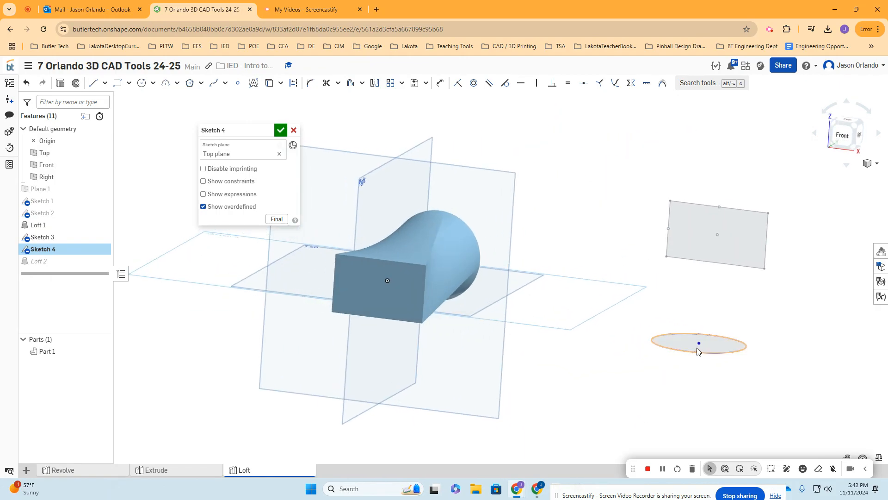
left_click(840, 138)
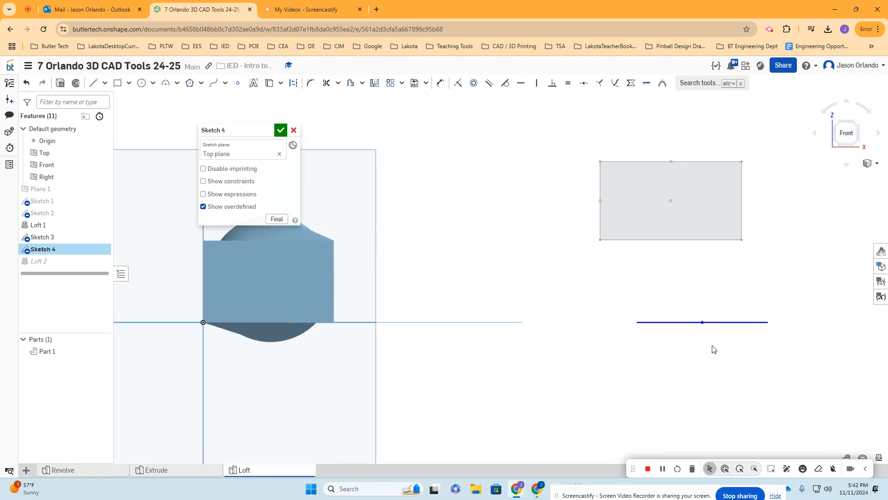
right_click_drag(708, 337, 715, 348)
left_click_drag(703, 327, 672, 327)
left_click(740, 331)
left_click(850, 138)
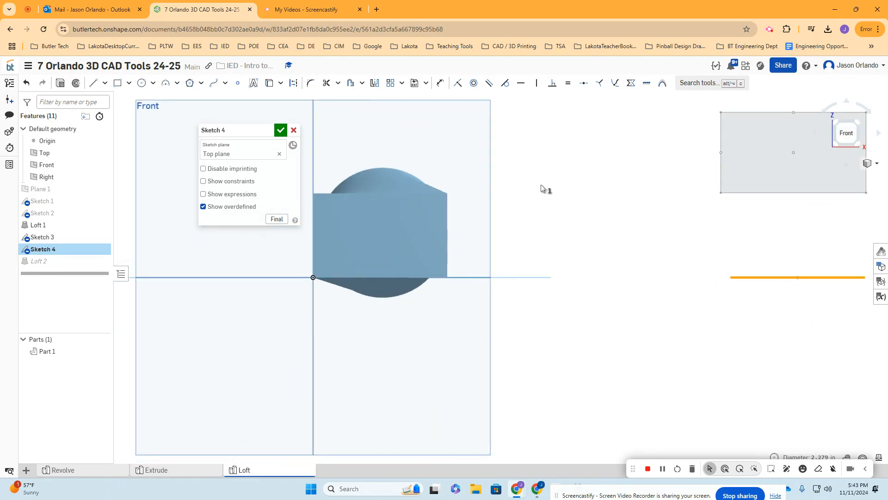
left_click(281, 130)
right_click_drag(630, 284, 659, 313)
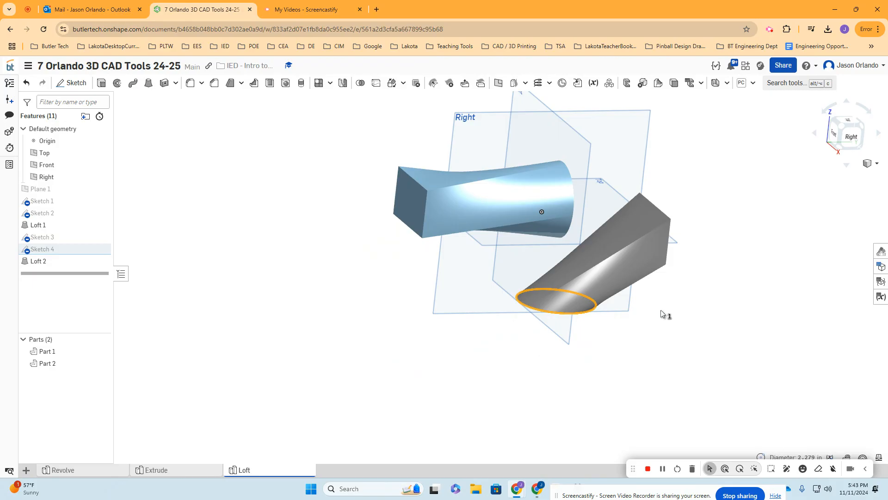
Delete the second loft so only its rectangle and circle sketches are left
left_click(214, 266)
left_click(62, 259)
key("Delete")
mouse_move(598, 361)
right_mouse_down()
mouse_move(649, 346)
mouse_move(652, 363)
right_mouse_up()
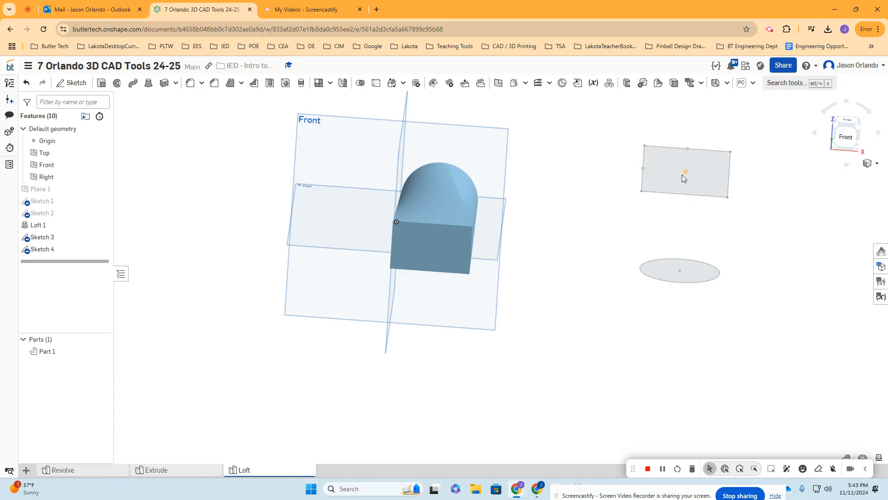
Create a three-point plane through the rectangle's centre point, its top-edge midpoint and the circle's centre
right_click_drag(729, 238, 722, 240)
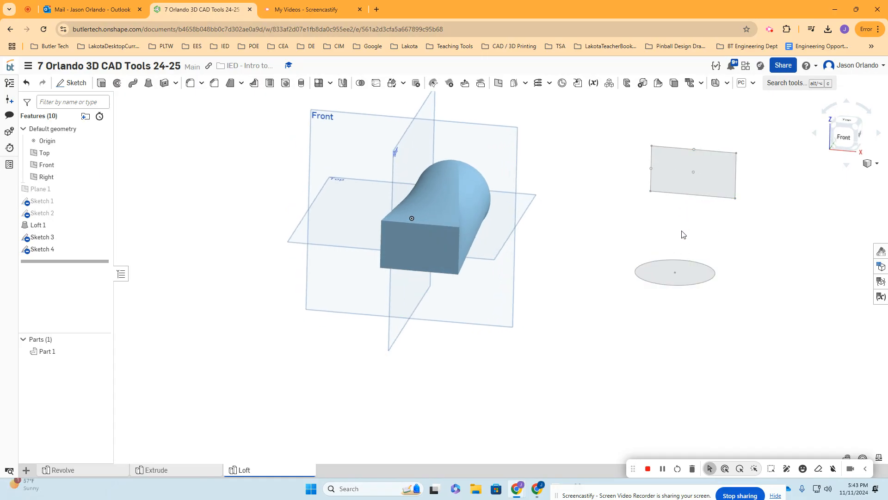
left_click(498, 83)
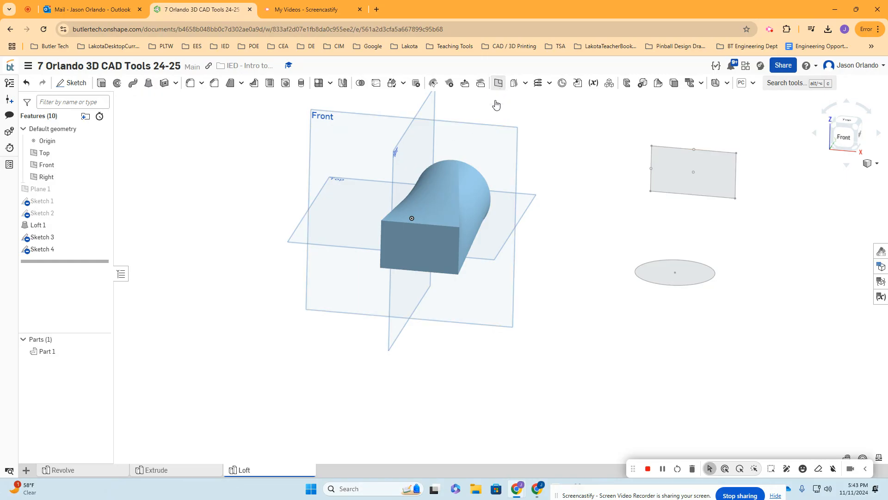
left_click(246, 161)
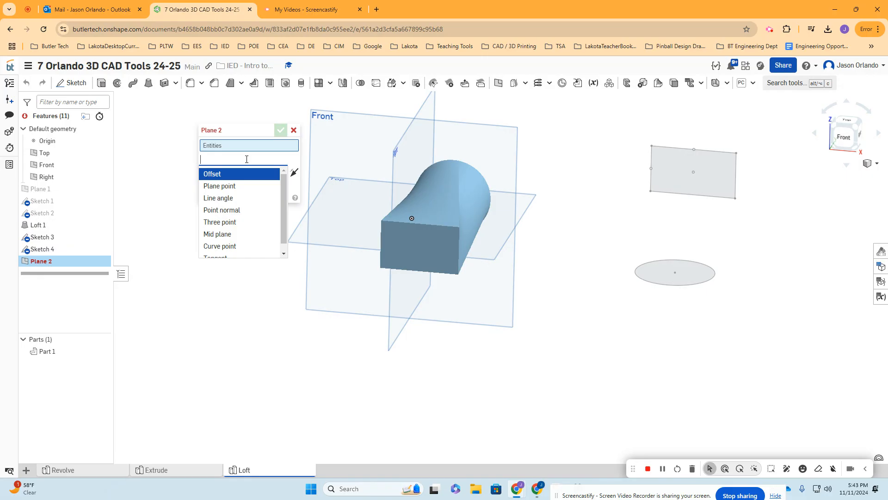
left_click(221, 222)
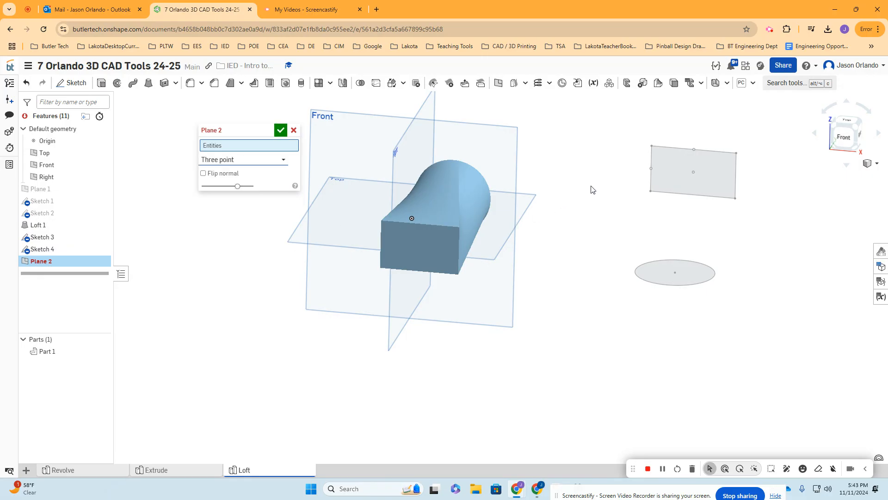
left_click(694, 173)
left_click(694, 151)
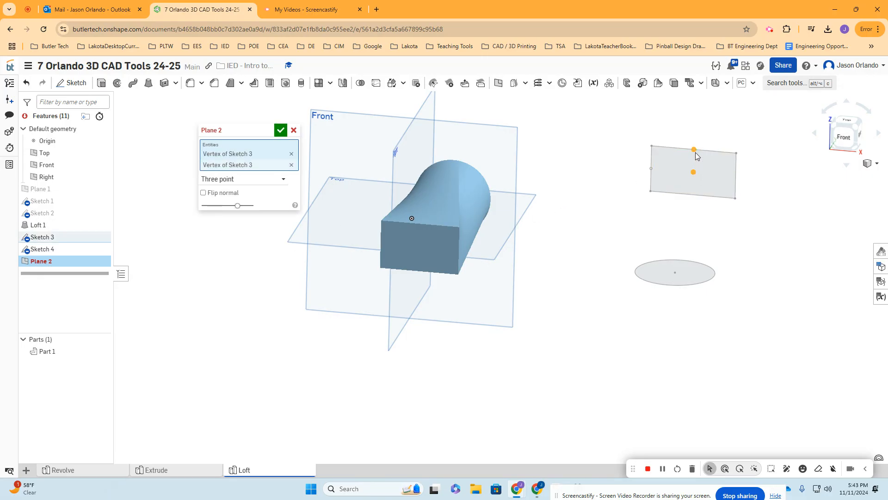
left_click(676, 273)
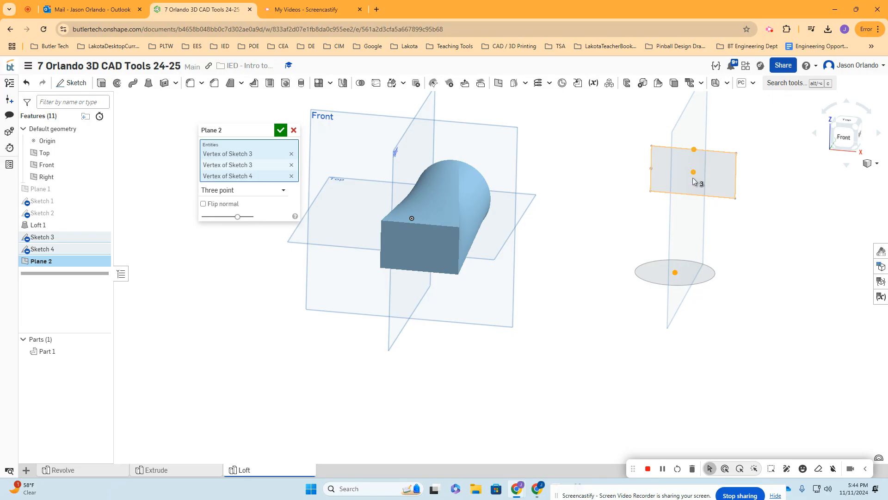
left_click(284, 132)
right_click_drag(630, 208, 677, 267)
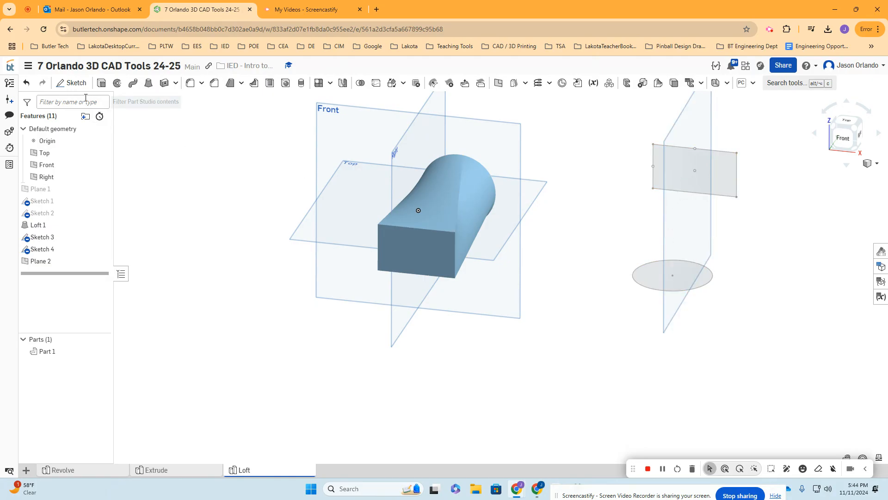
Start a sketch on the new three-point plane and hide the first loft part and all planes
left_click(70, 82)
left_click(714, 259)
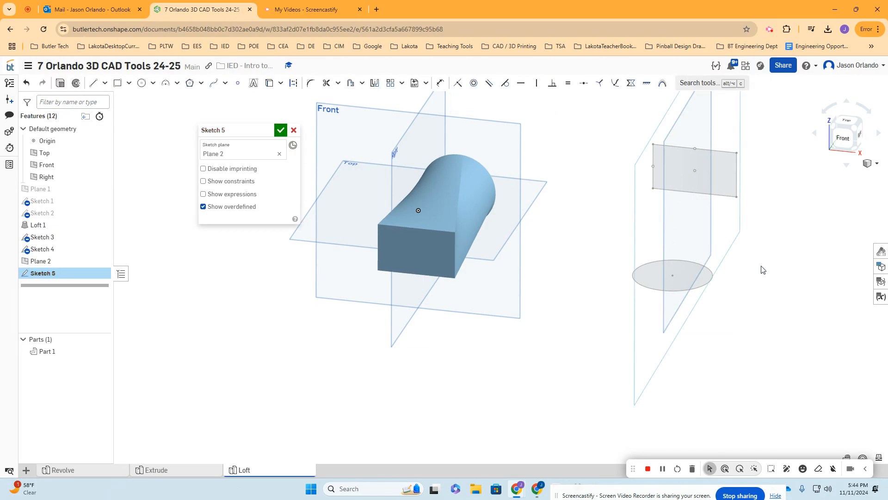
key("n")
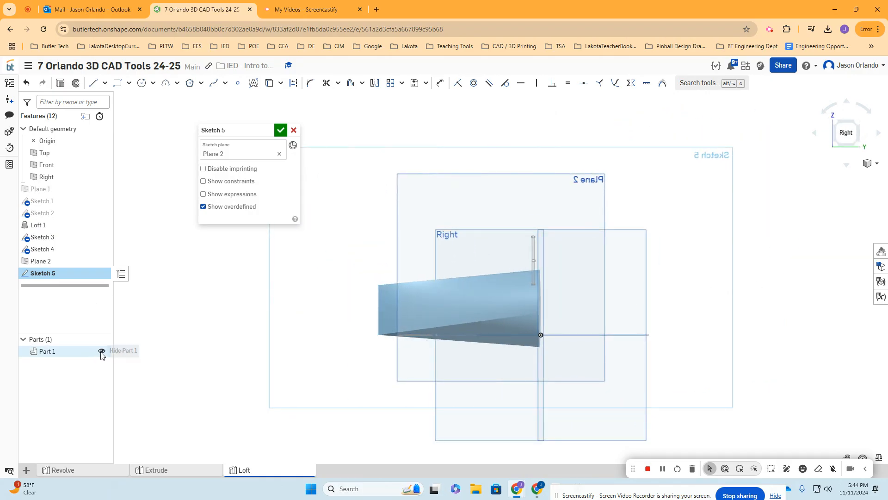
left_click(102, 351)
key("p")
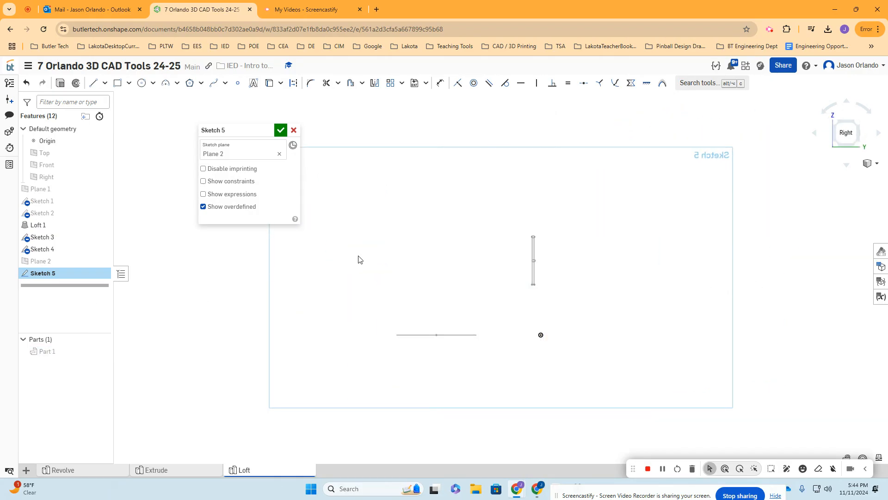
right_click_drag(419, 265, 419, 273)
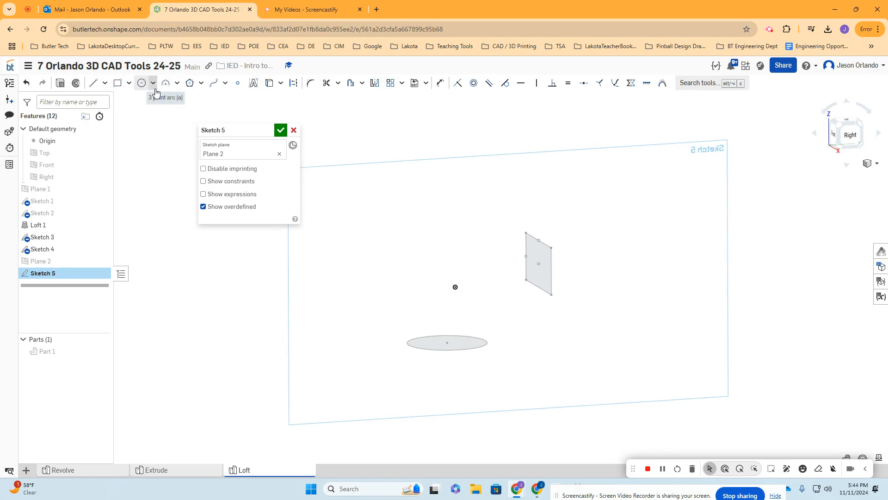
Sketch a three-point arc of about 2.76 in radius from the circle's centre to the rectangle's centre, and finish the sketch
left_click(170, 86)
scroll(446, 285, "up", 2)
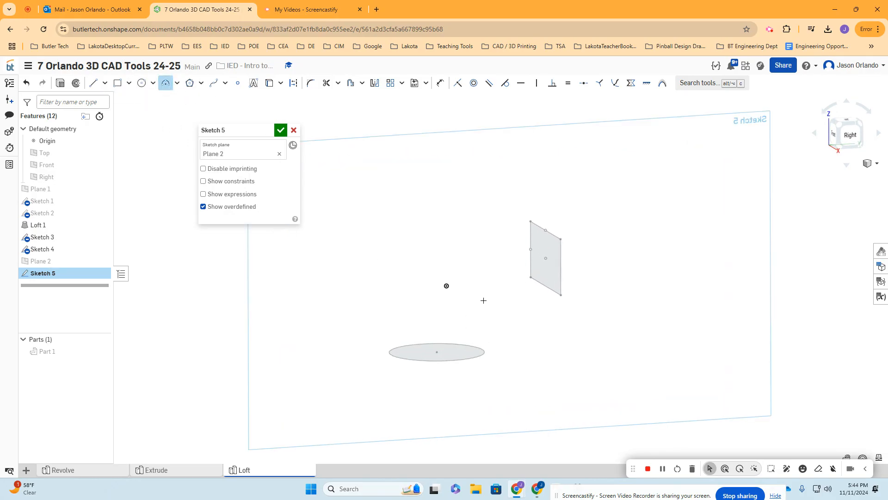
left_click(436, 353)
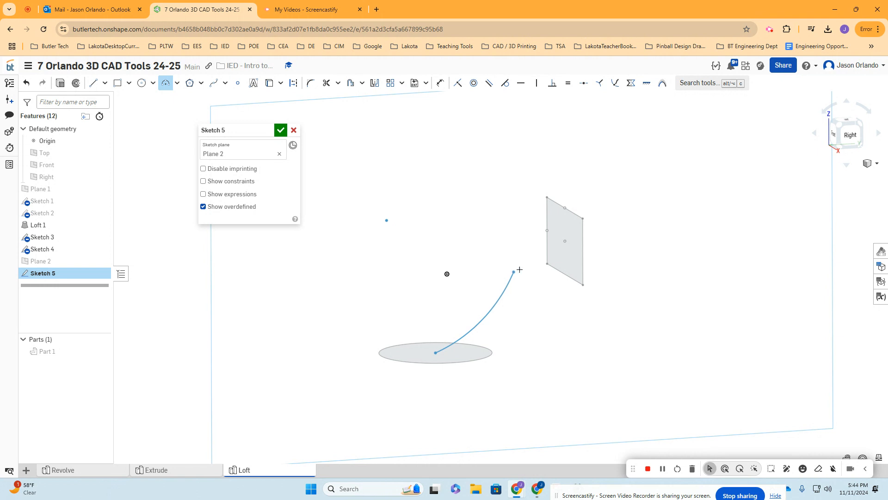
left_click(565, 241)
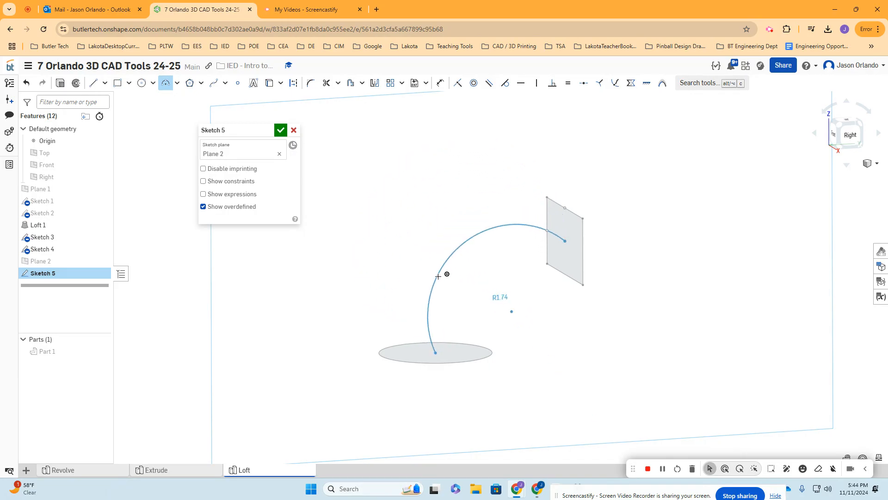
scroll(472, 292, "up", 1)
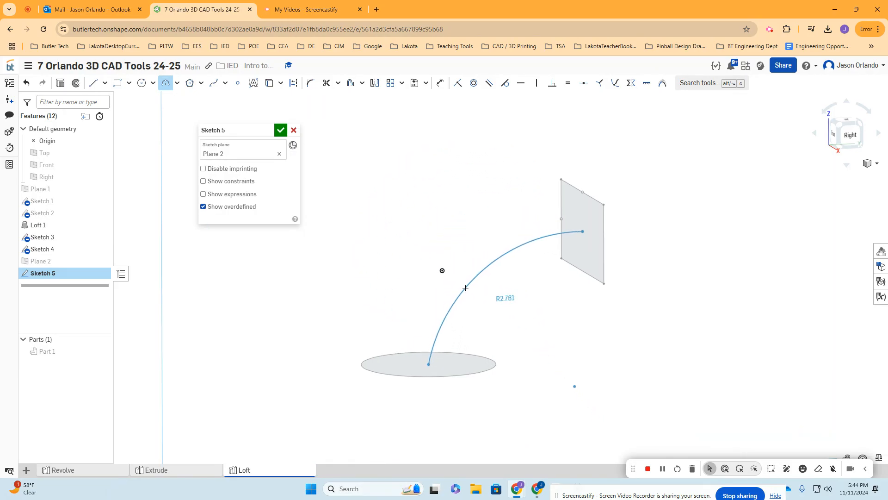
scroll(466, 287, "down", 1)
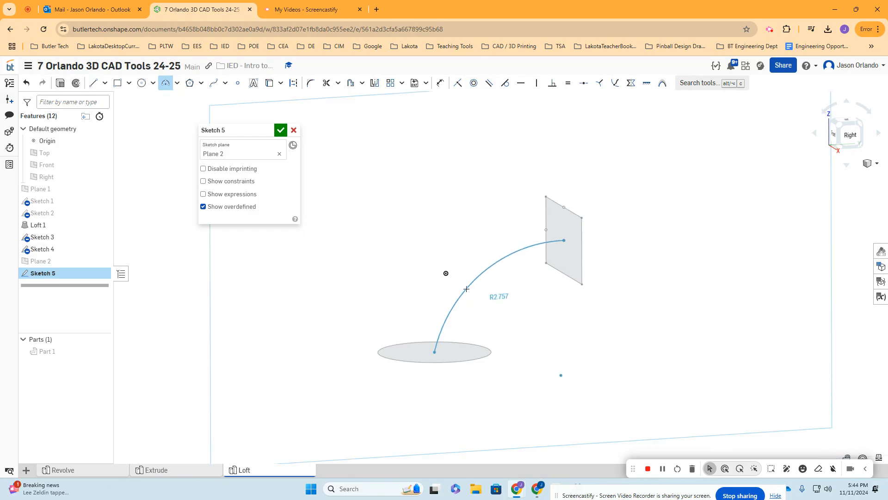
left_click(466, 289)
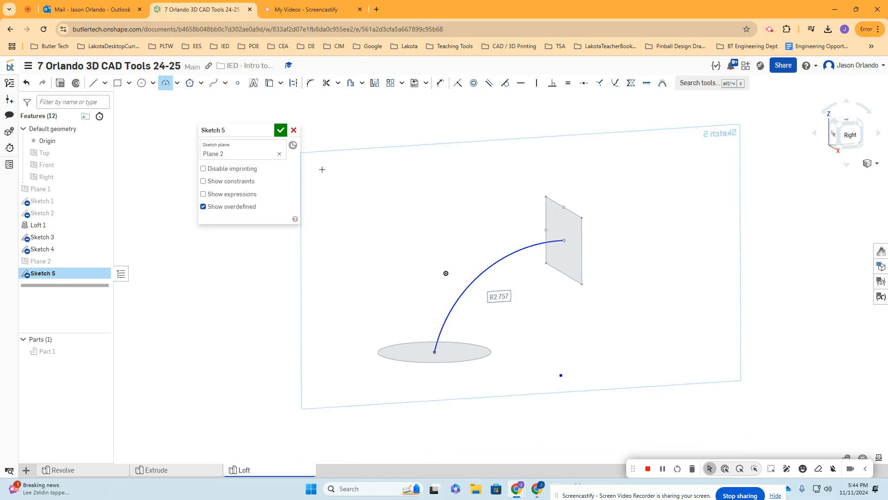
left_click(281, 130)
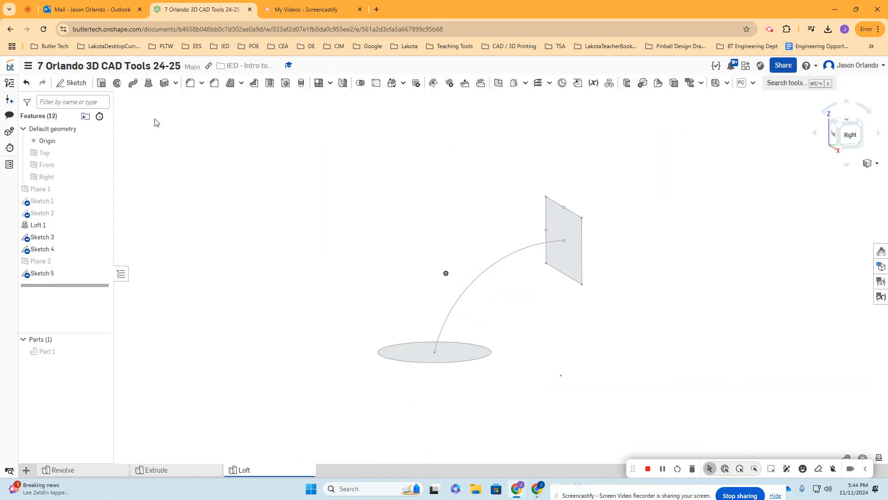
Loft the circle into the rectangle as a new solid, using the arc sketch as the path
left_click(149, 83)
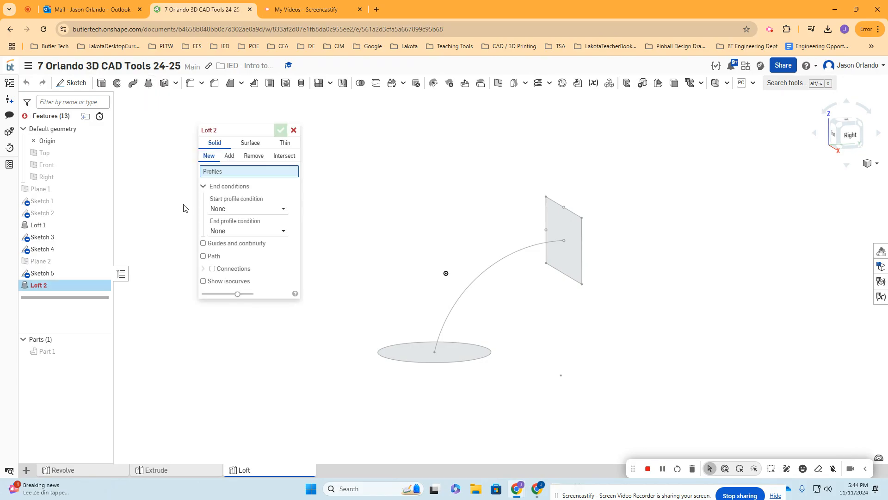
left_click(386, 354)
left_click(568, 224)
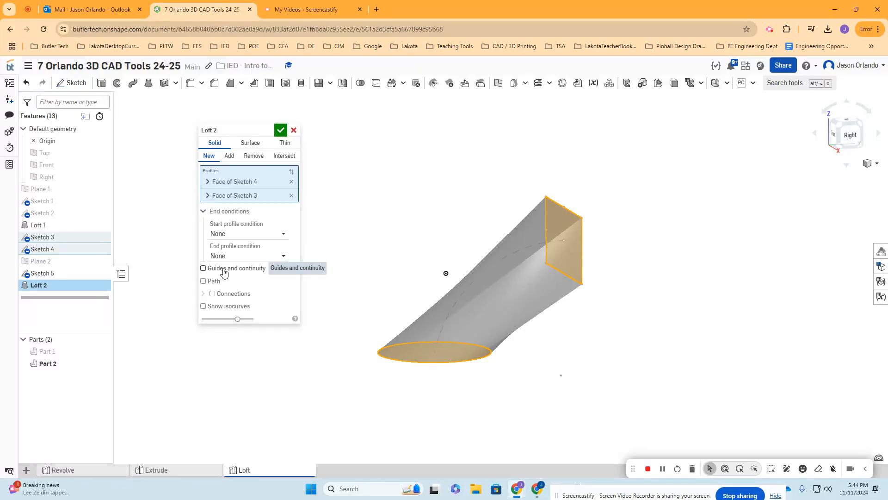
left_click(214, 281)
right_click_drag(346, 223, 351, 226)
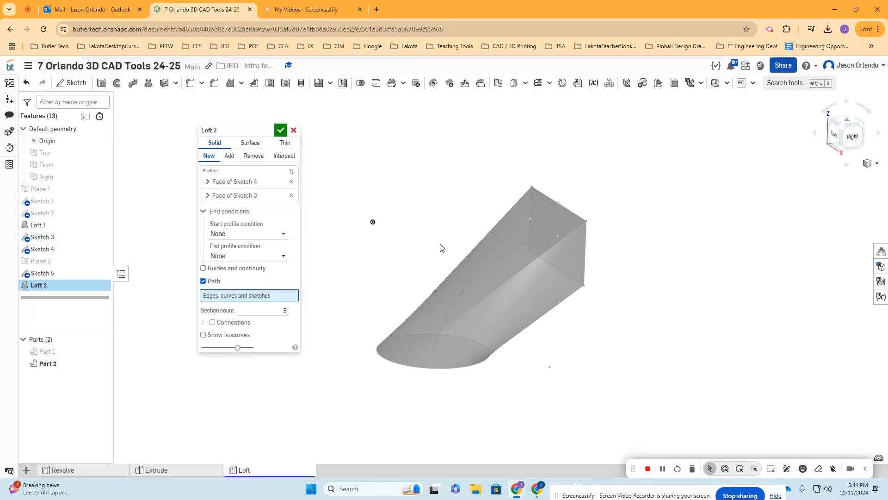
left_click(509, 250)
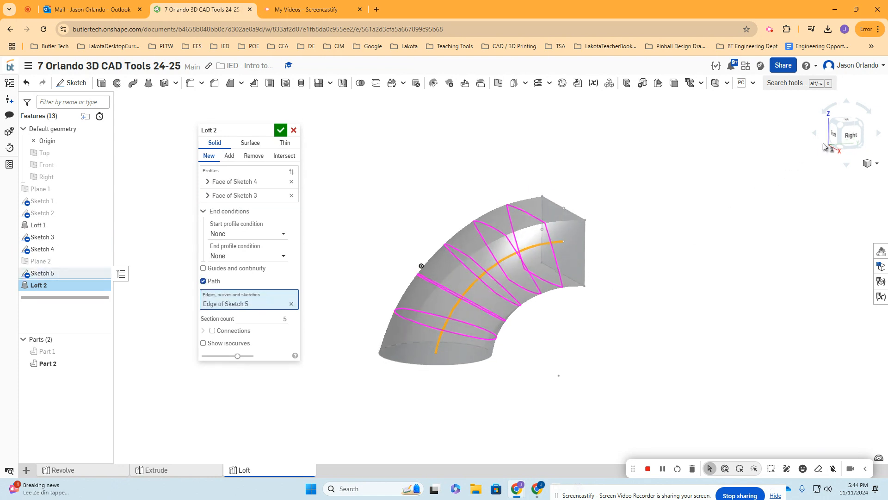
left_click(852, 138)
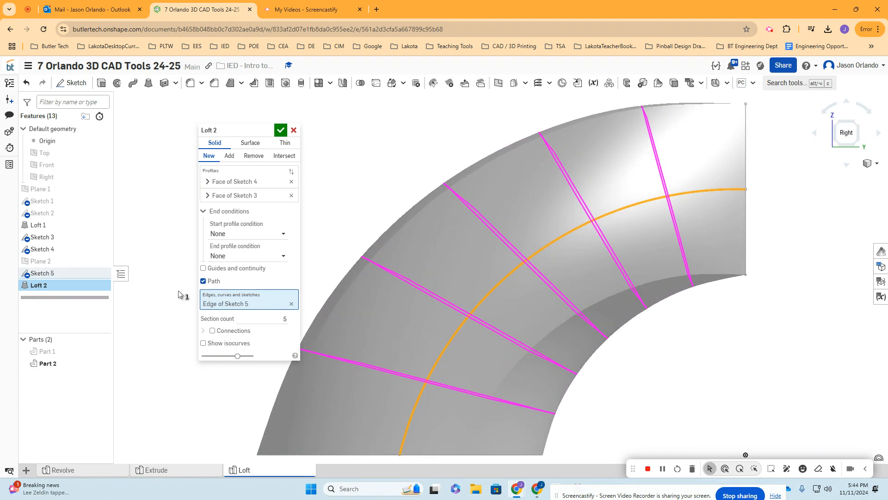
Turn the loft's path off and back on to compare both shapes, and accept the loft with the path
left_click(203, 281)
scroll(359, 256, "down", 3)
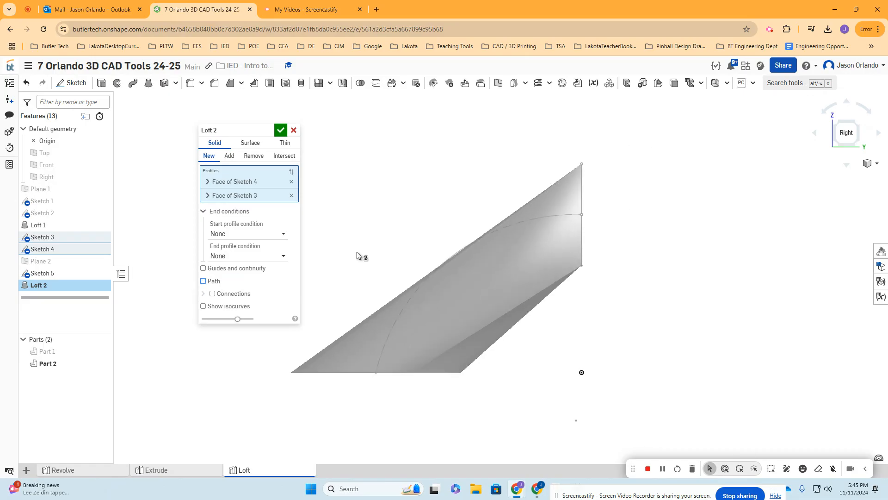
left_click(203, 281)
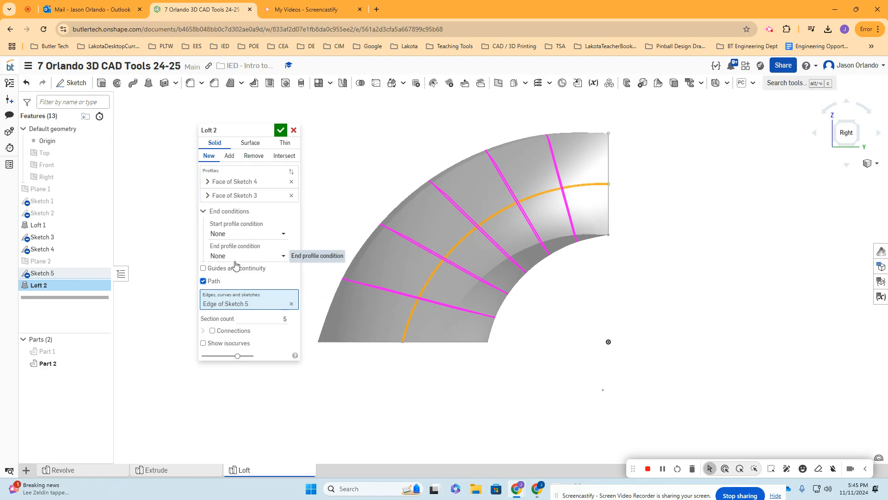
middle_click_drag(381, 179, 440, 190)
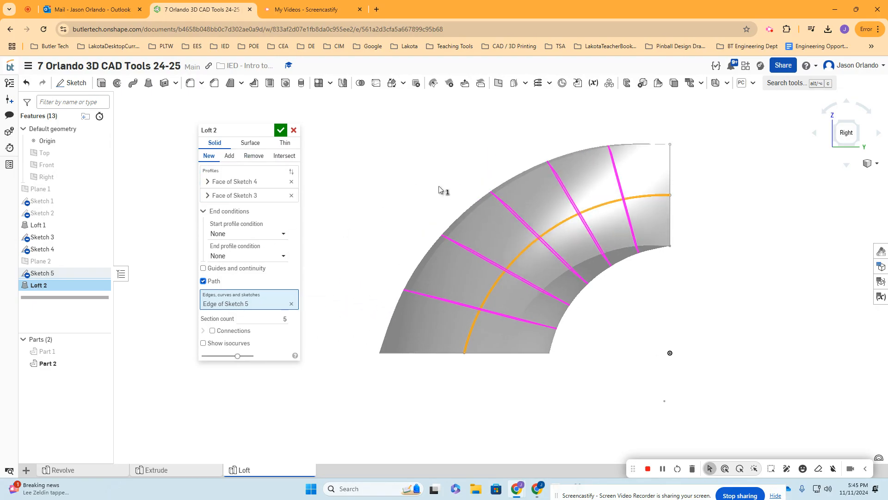
left_click(280, 131)
Show the first loft part again alongside the curved loft
right_click_drag(323, 187, 351, 209)
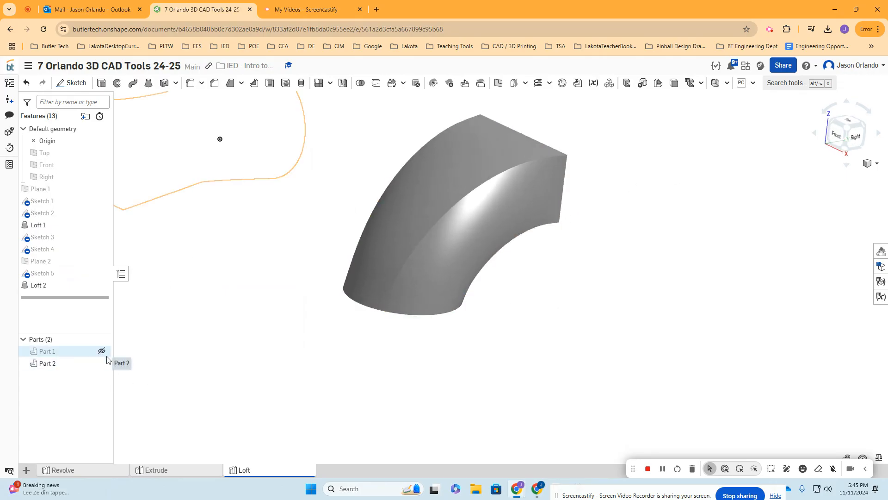
left_click(103, 351)
middle_click_drag(242, 337, 400, 379)
right_click_drag(400, 379, 397, 386)
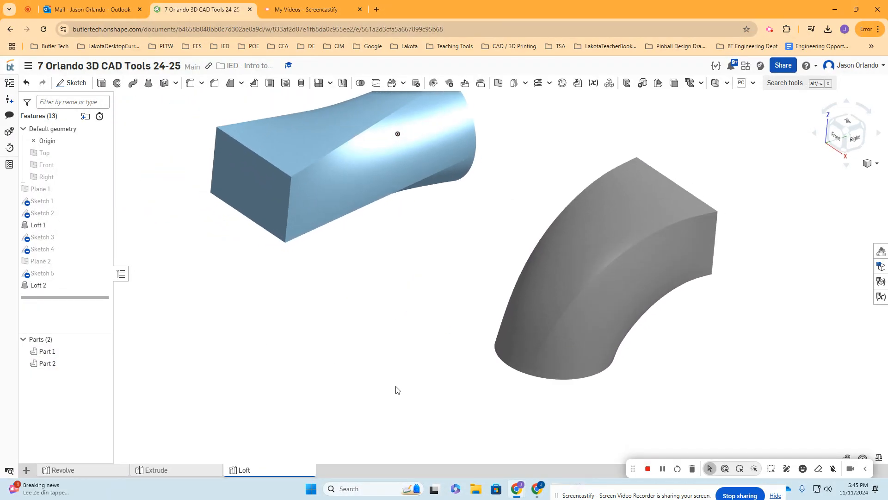
middle_click_drag(397, 386, 425, 406)
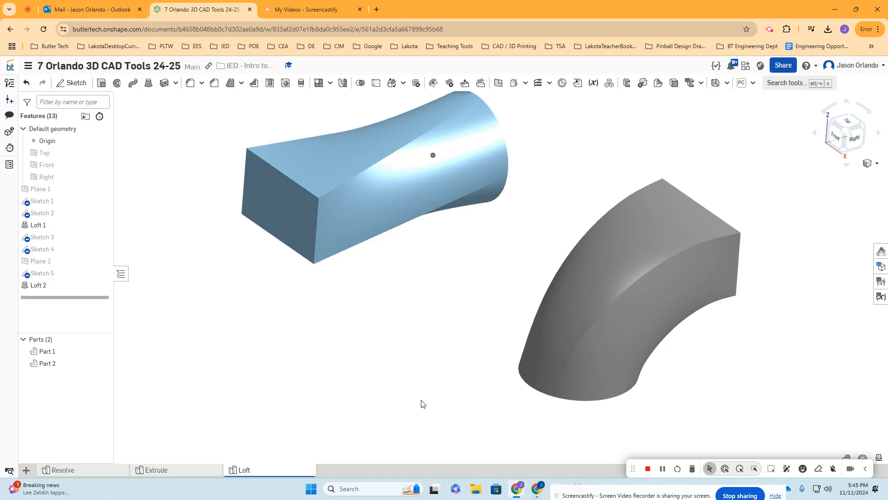
middle_click_drag(479, 297, 460, 313)
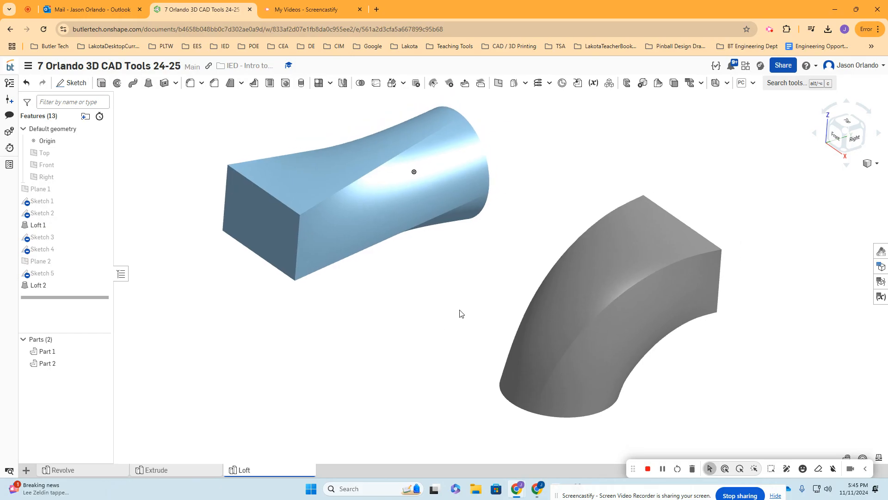
Start a Shell on the curved loft, removing its circular and rectangular end faces
left_click(780, 84)
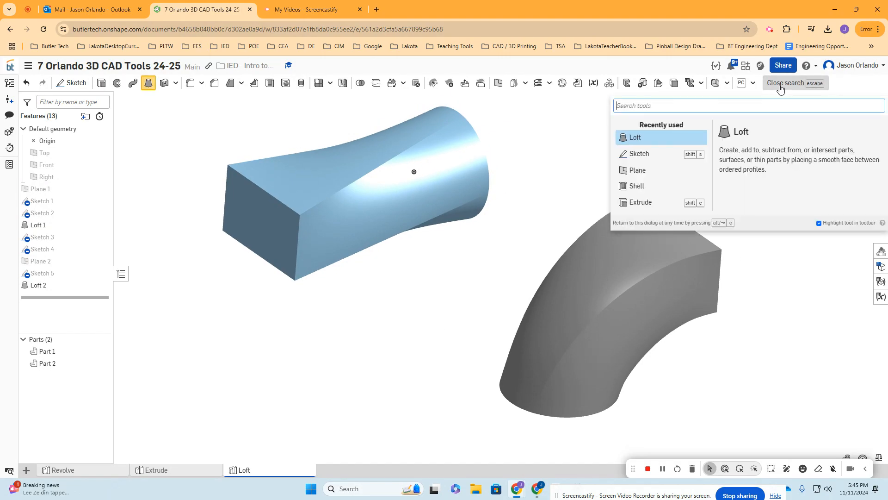
type("shell")
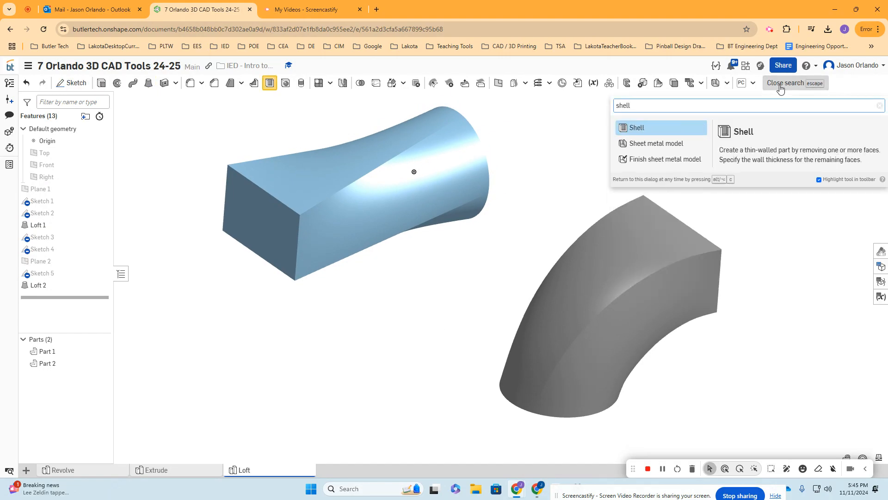
left_click(657, 130)
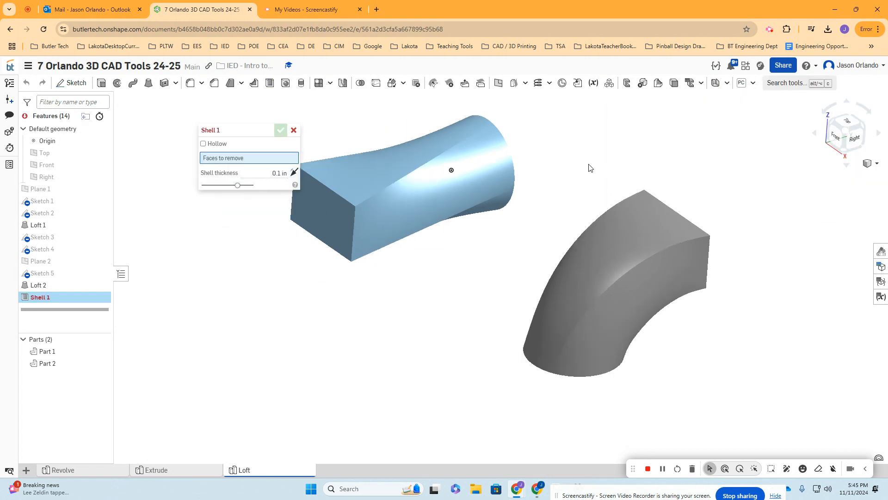
right_click_drag(588, 167, 639, 175)
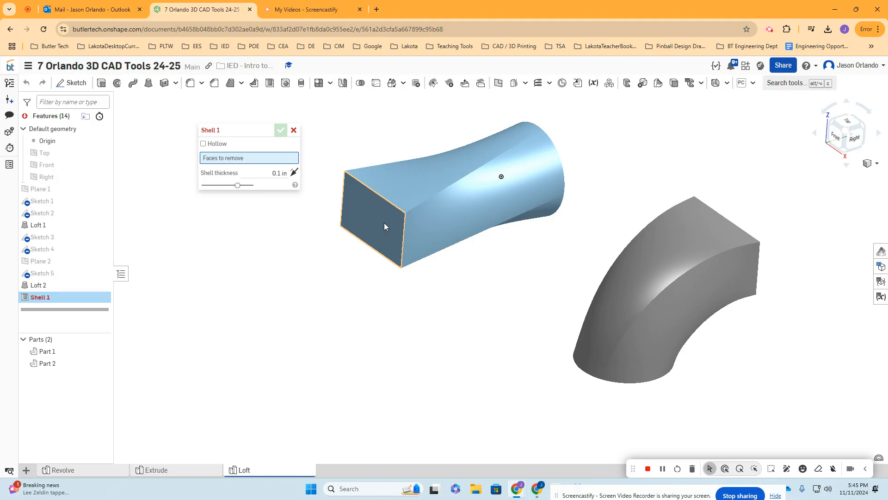
mouse_move(794, 189)
right_mouse_down()
mouse_move(760, 168)
mouse_move(790, 184)
right_mouse_up()
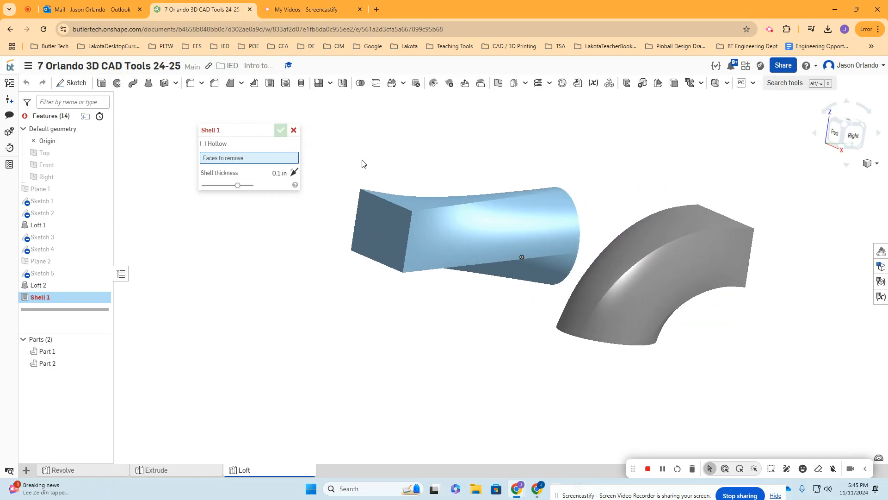
right_click_drag(585, 396, 614, 333)
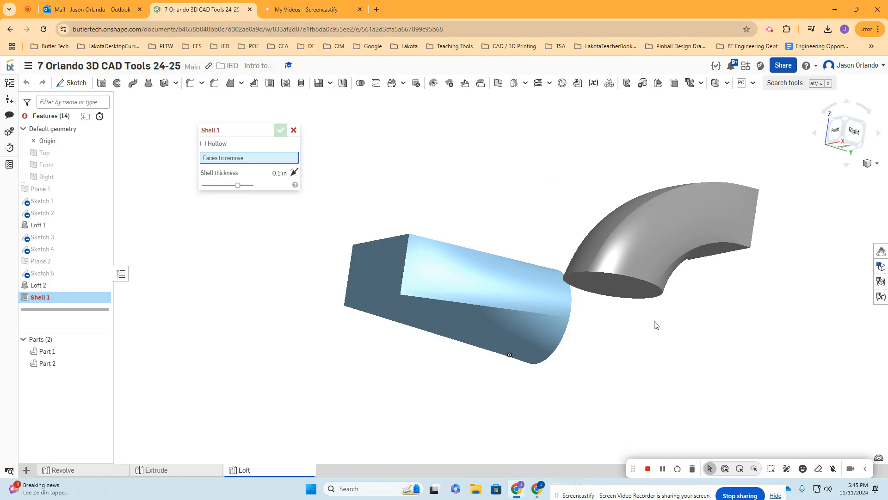
left_click(620, 290)
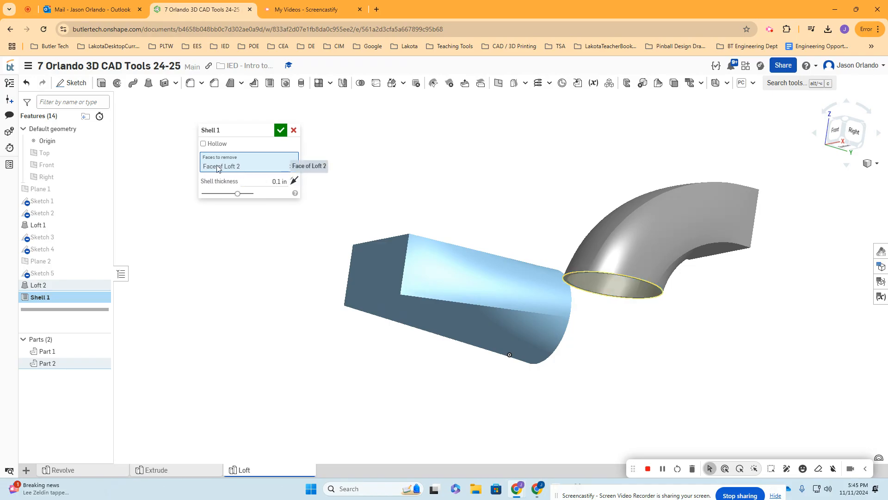
right_click_drag(724, 293, 663, 307)
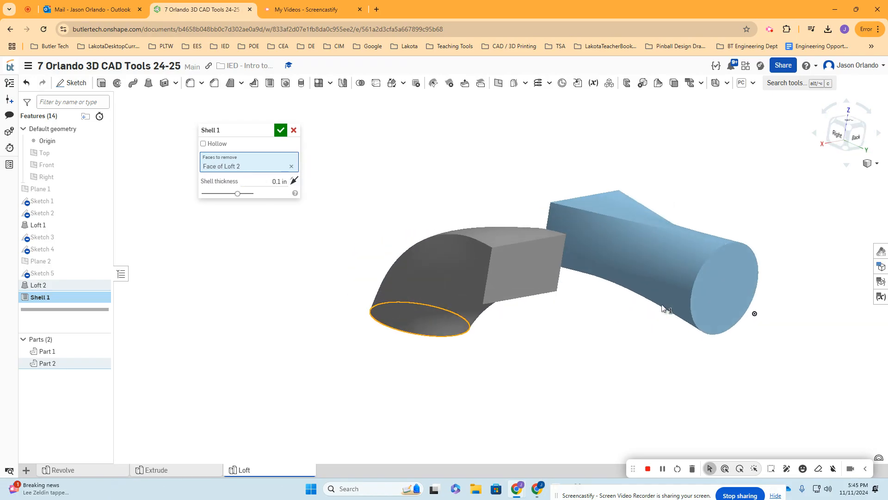
left_click(508, 274)
right_click_drag(522, 353, 533, 351)
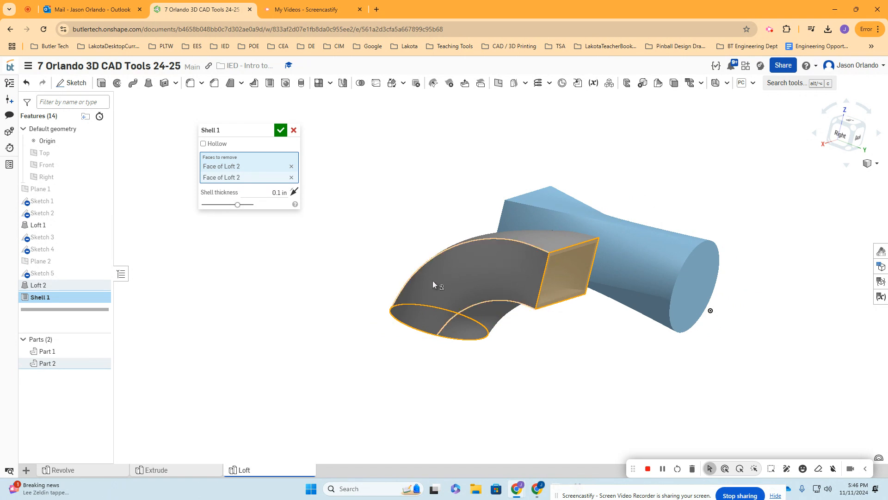
Set the curved loft's shell thickness to 0.2 in and accept the shell
left_click(271, 191)
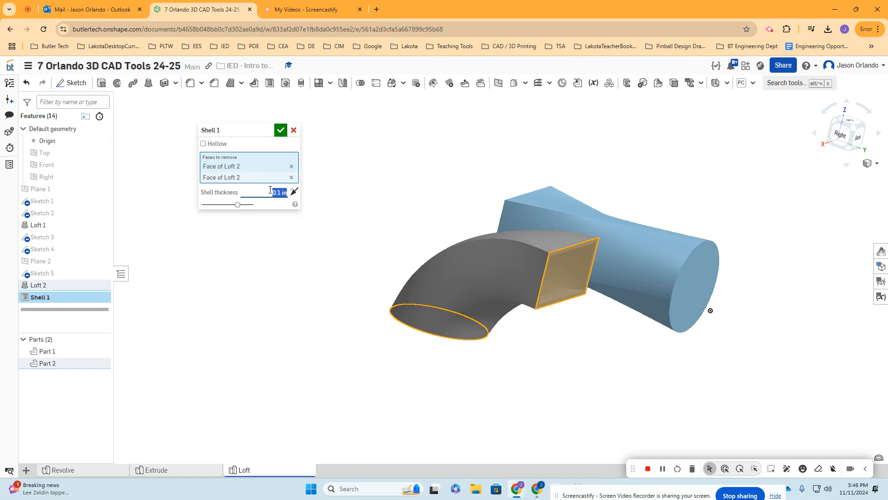
type(".2")
key("Return")
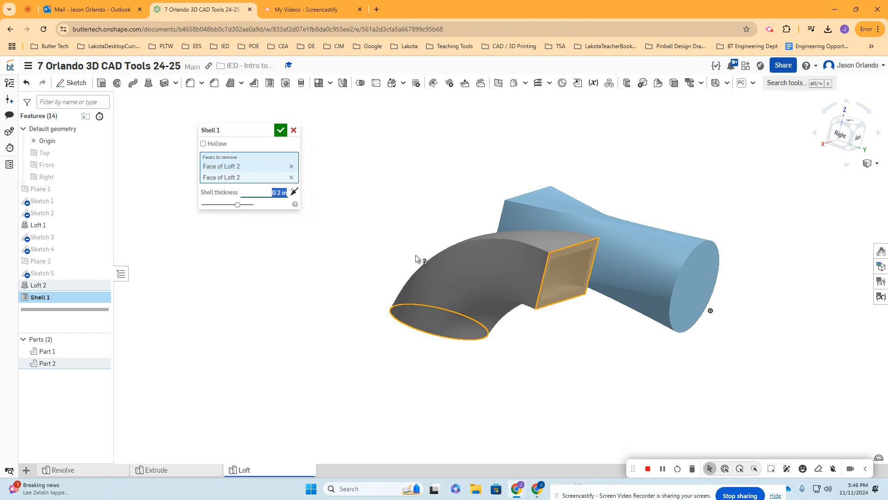
left_click(281, 130)
right_click_drag(485, 306, 565, 324)
right_click_drag(703, 321, 519, 319)
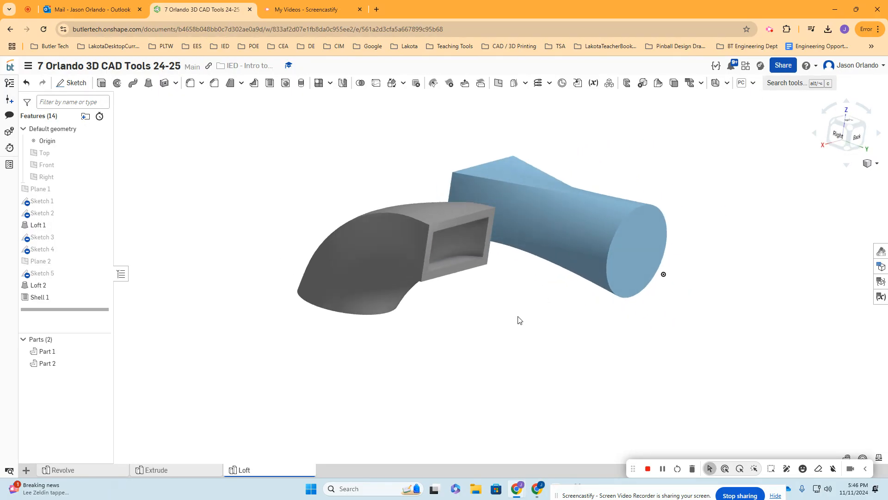
right_click_drag(562, 229, 564, 315)
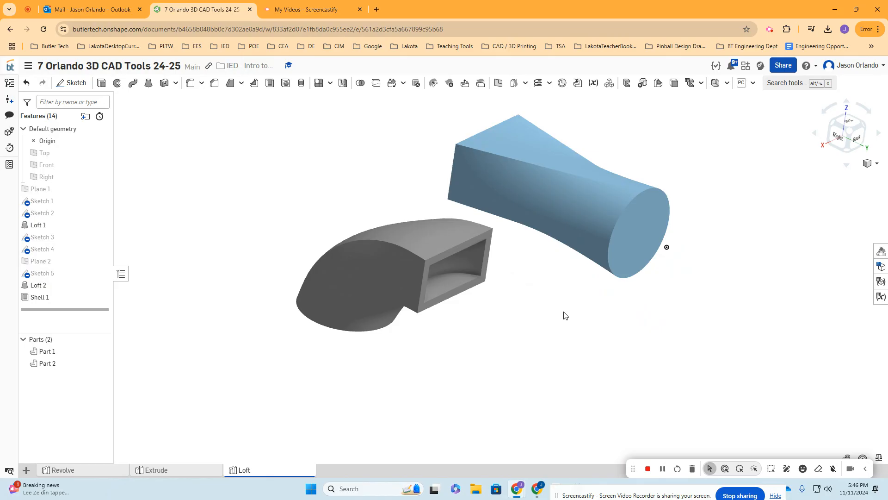
Hollow the straight loft part with the Shell tool, keeping all faces closed and the wall 0.25 in thick
left_click(283, 85)
left_click_drag(345, 113, 348, 113)
left_click(299, 124)
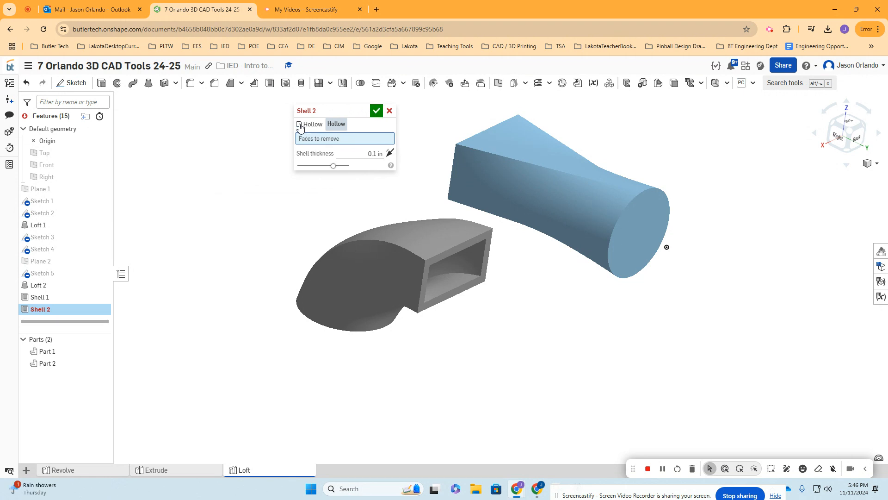
left_click(298, 124)
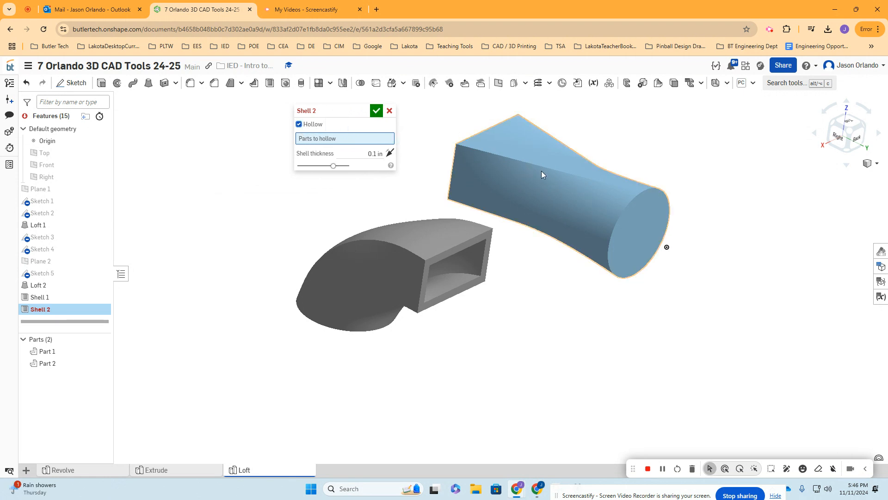
left_click(564, 177)
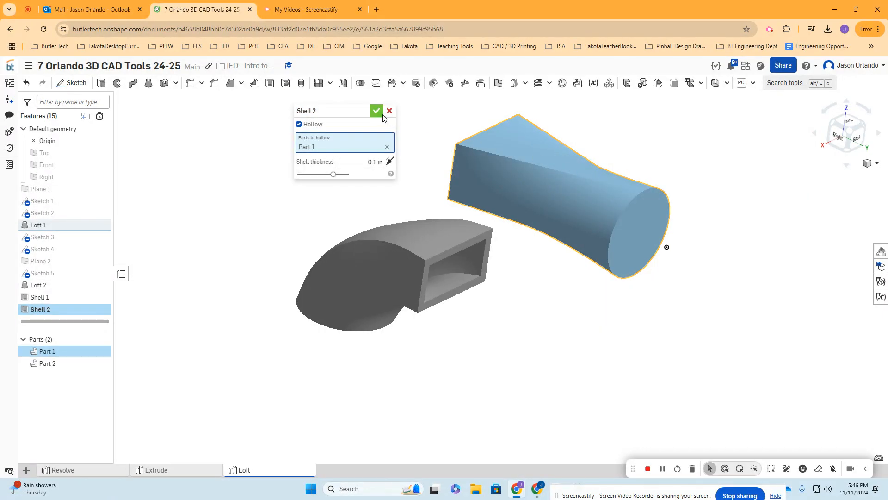
left_click(361, 164)
type(".25")
key("Return")
left_click(377, 110)
right_click_drag(587, 223, 602, 292)
right_click_drag(638, 159, 636, 180)
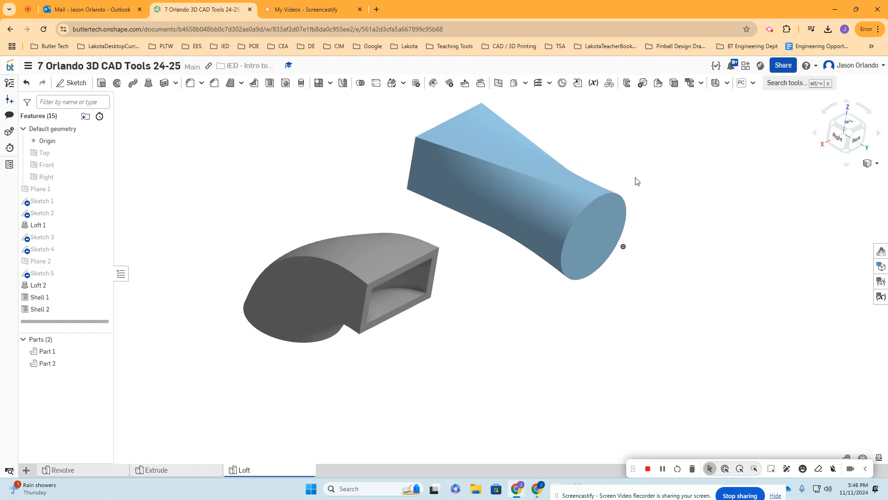
Section the model parallel to the straight loft's circular end face, moving the section plane to an offset of about -2.58 in
left_click(848, 169)
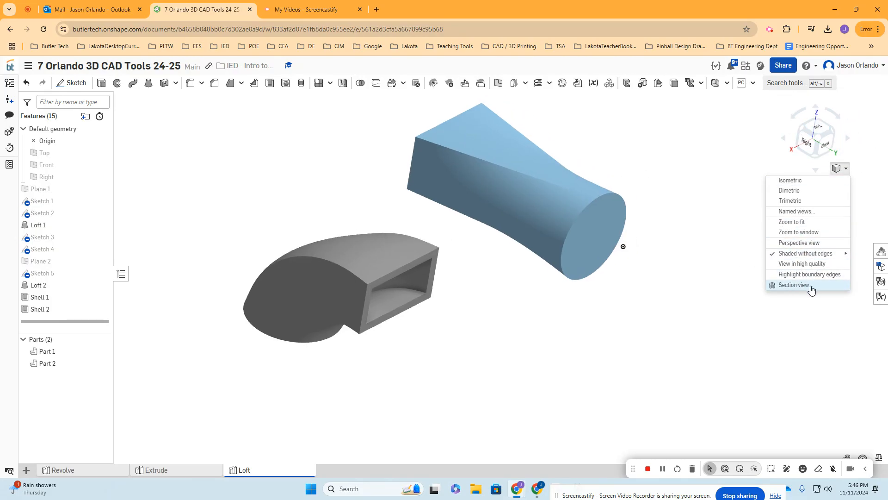
left_click(796, 285)
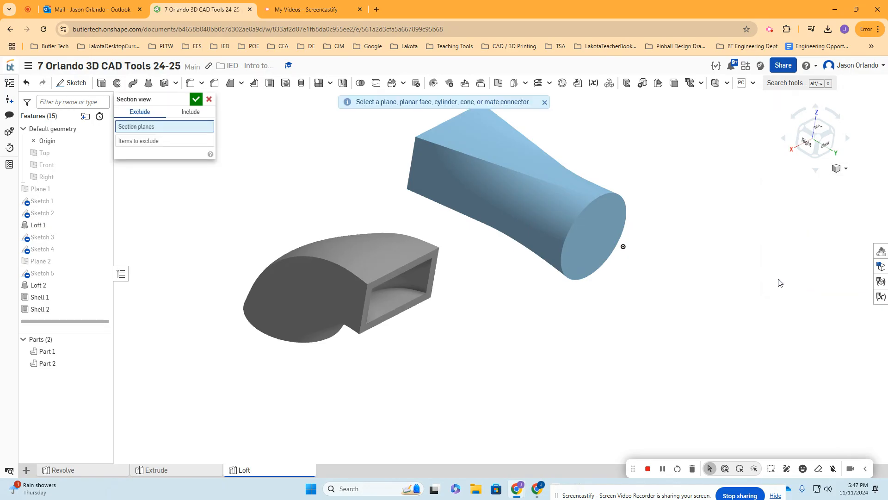
left_click_drag(139, 99, 219, 133)
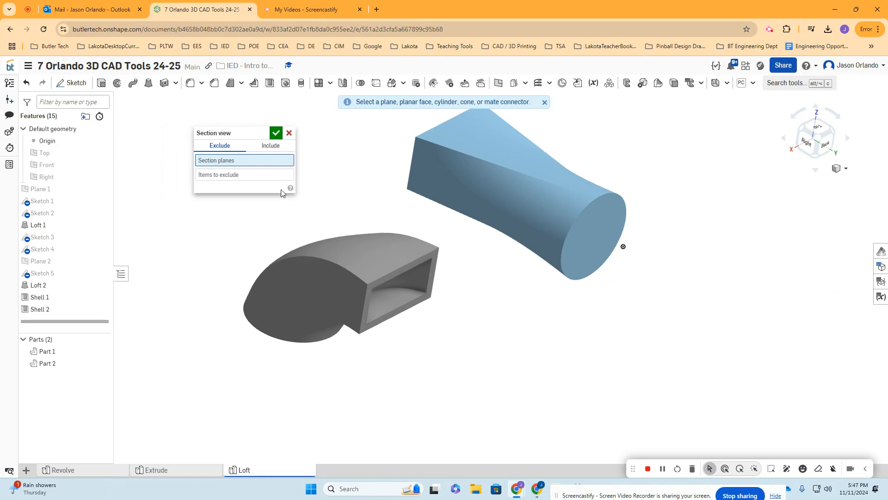
left_click(609, 218)
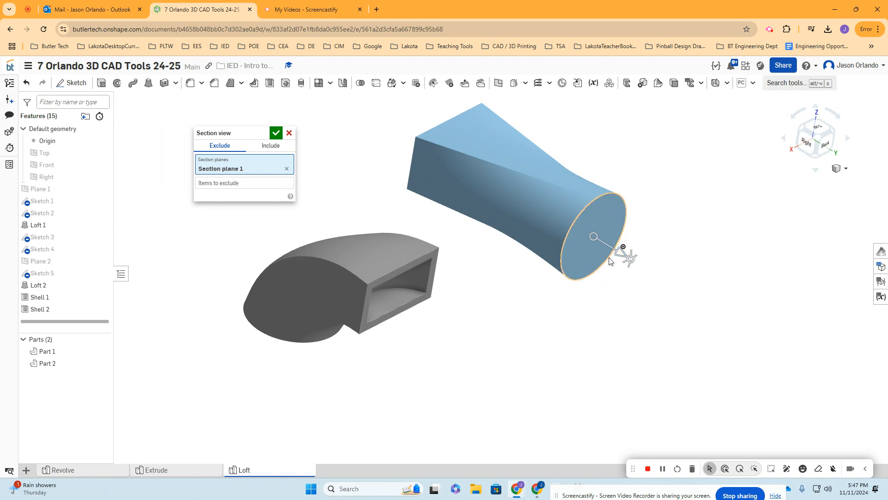
left_click_drag(620, 254, 534, 208)
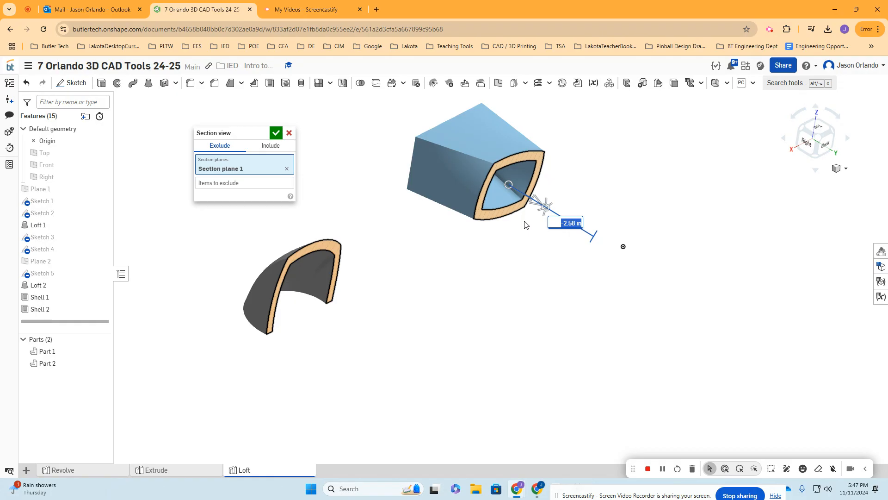
Move the section plane back to an offset of about -0.34 in from the circular end face, accept the section view and inspect the hollow parts
left_click_drag(827, 145, 798, 158)
left_click(798, 158)
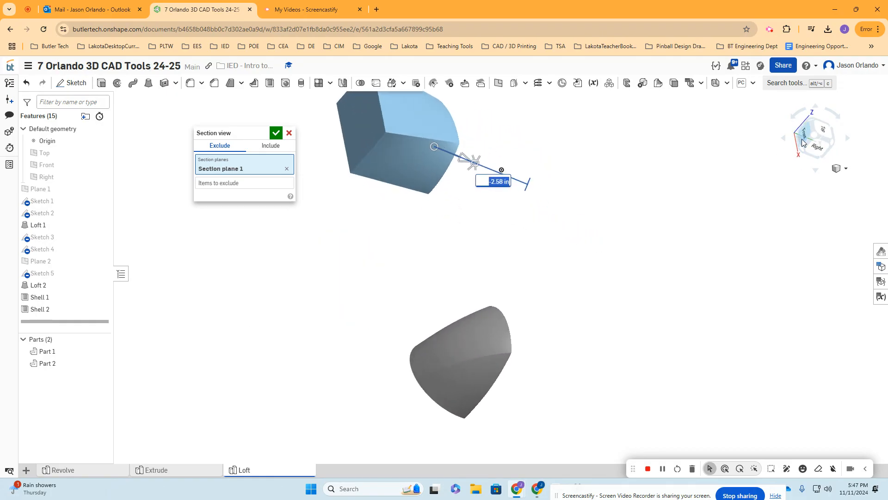
left_click_drag(576, 196, 658, 234)
scroll(666, 288, "down", 2)
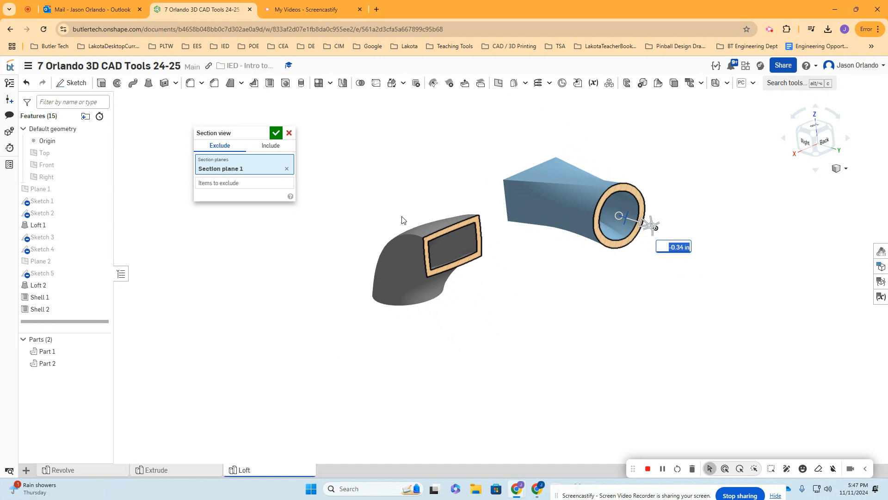
left_click_drag(235, 135, 264, 135)
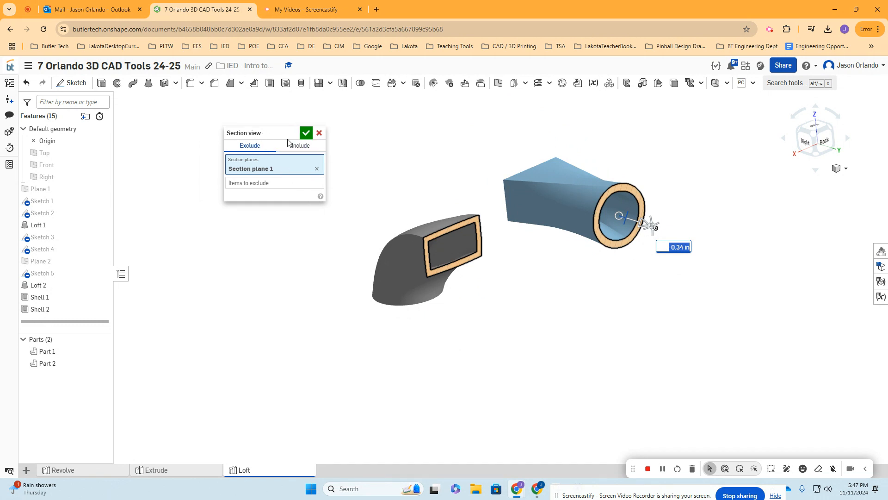
left_click(307, 133)
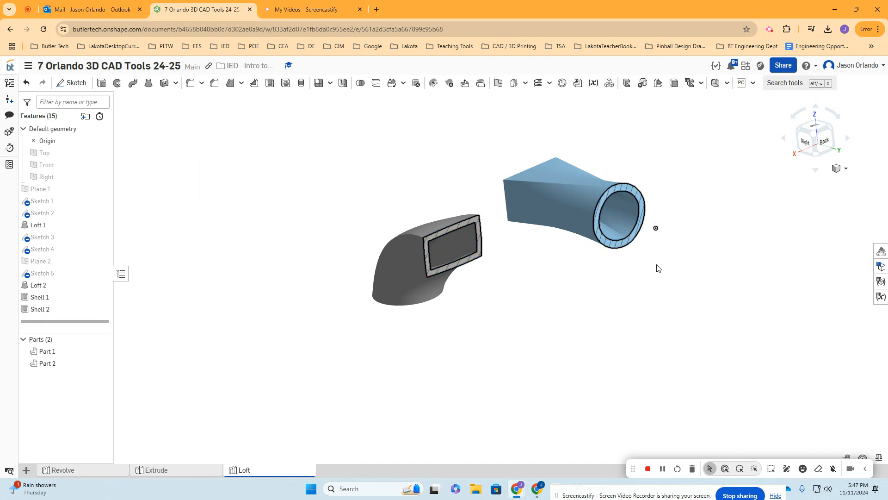
right_click_drag(666, 277, 628, 212)
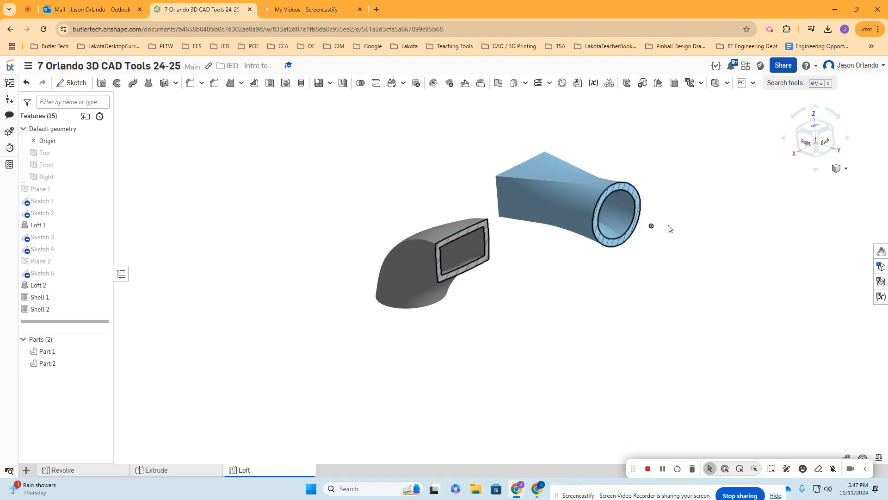
Turn off the section view and view both complete lofted parts from the opposite side
left_click(840, 169)
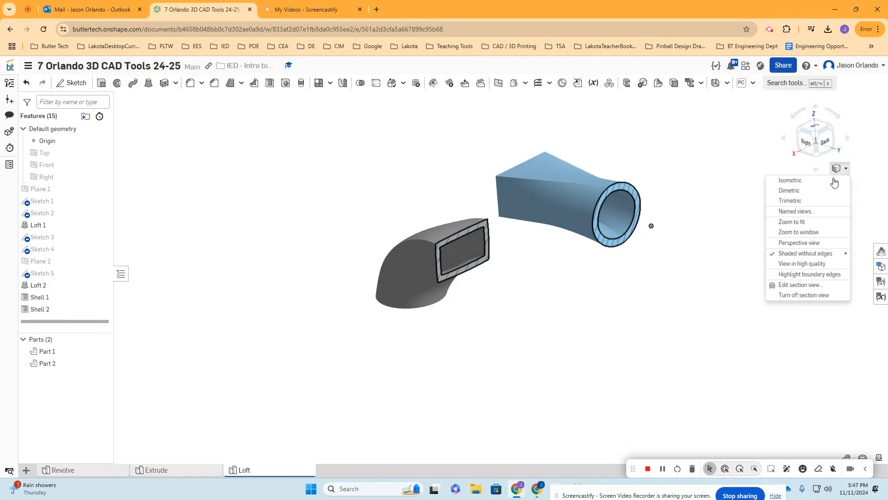
left_click(793, 296)
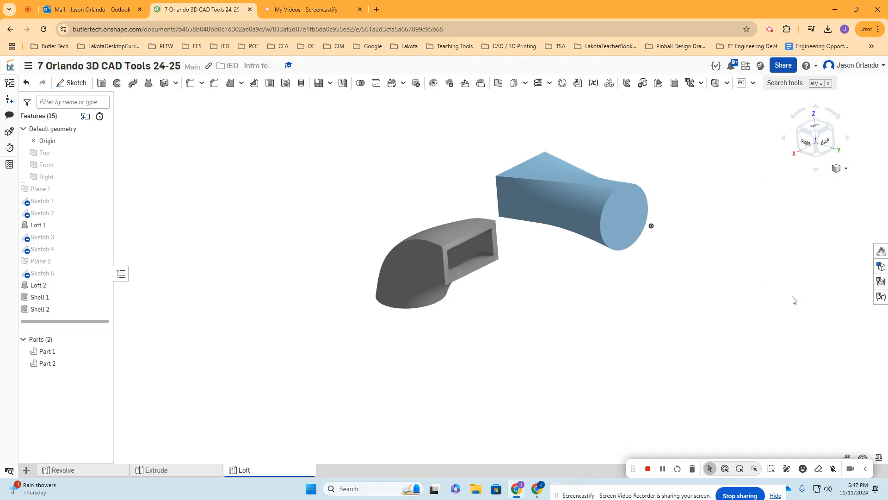
mouse_move(666, 342)
right_mouse_down()
mouse_move(666, 331)
mouse_move(705, 328)
mouse_move(709, 349)
mouse_move(724, 351)
mouse_move(717, 354)
right_mouse_up()
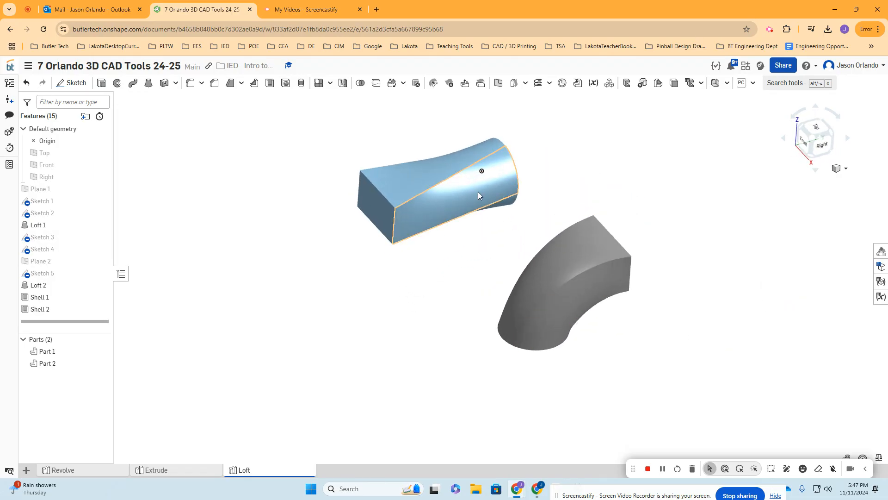